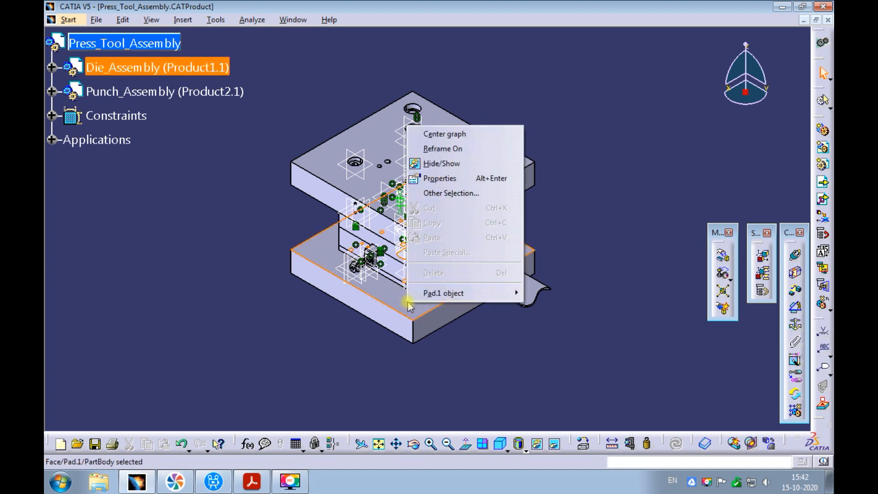
Open the die shoe part in its own window and start a positioned sketch on its top face with implicit origin and orientation.
left_click(539, 307)
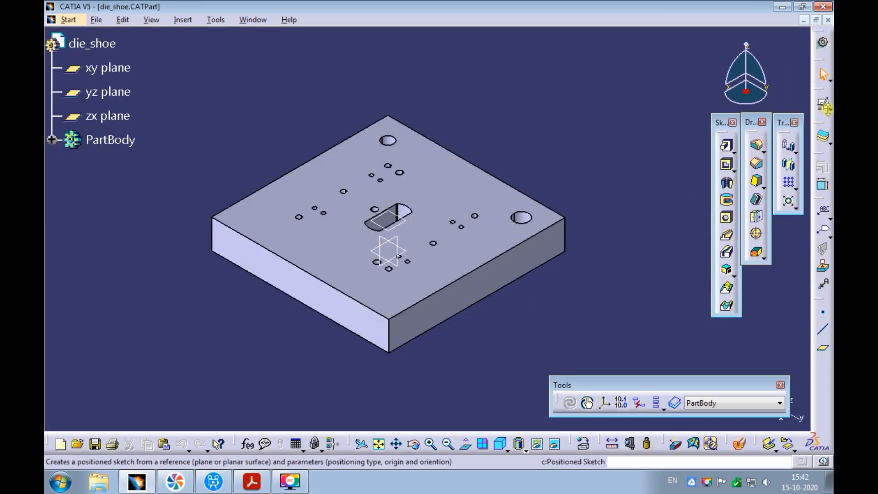
left_click(829, 109)
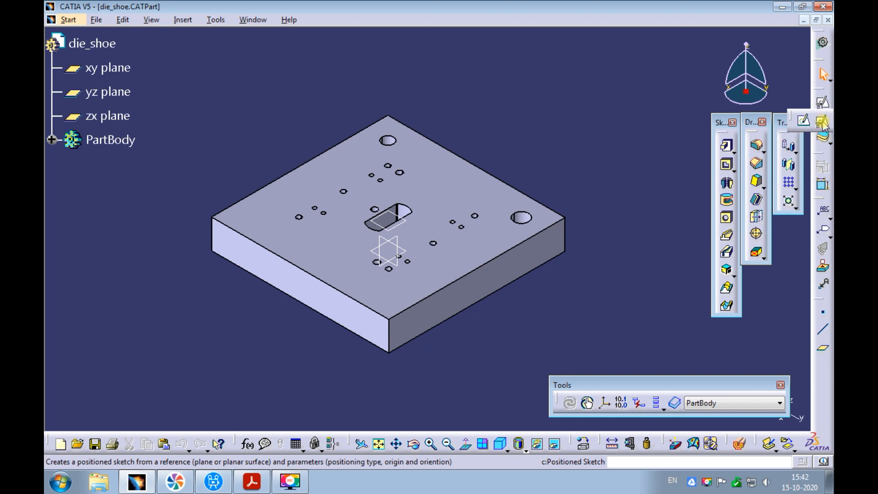
left_click(822, 122)
left_click(447, 190)
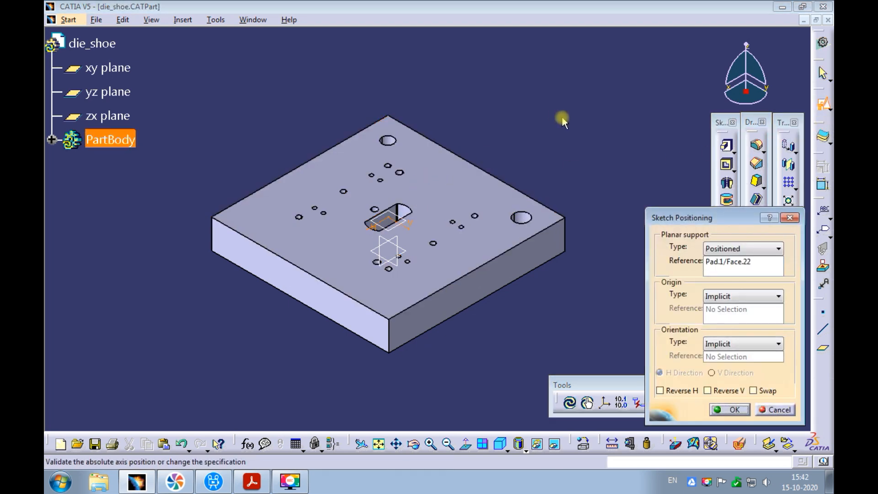
left_click(728, 409)
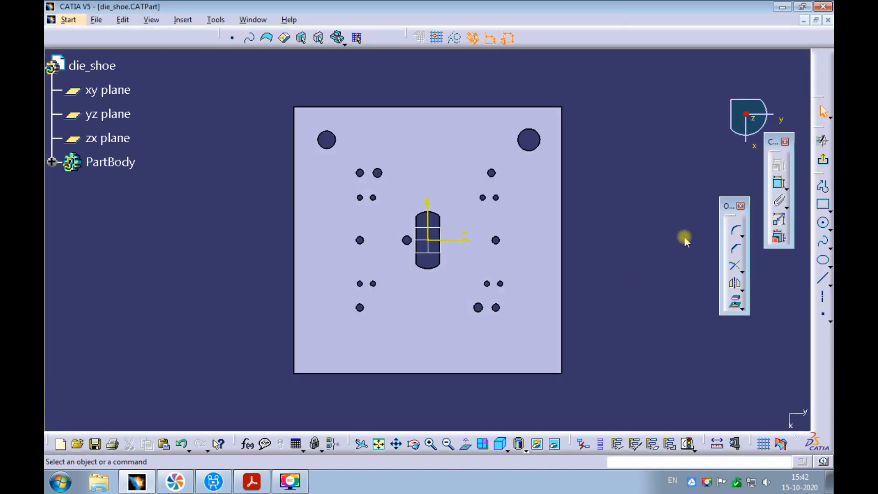
Sketch a horizontal elongated hole across the plate's right edge, about 52 mm between centres with a radius of about 17 mm.
left_click(828, 212)
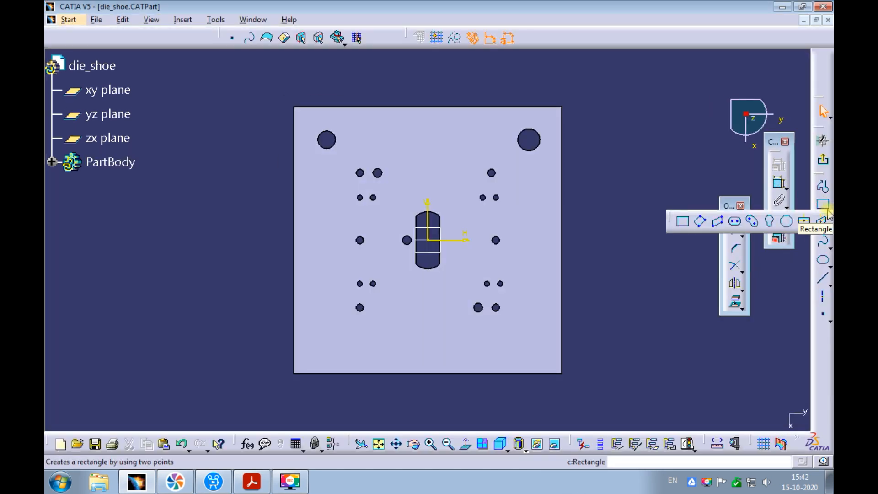
left_click(736, 223)
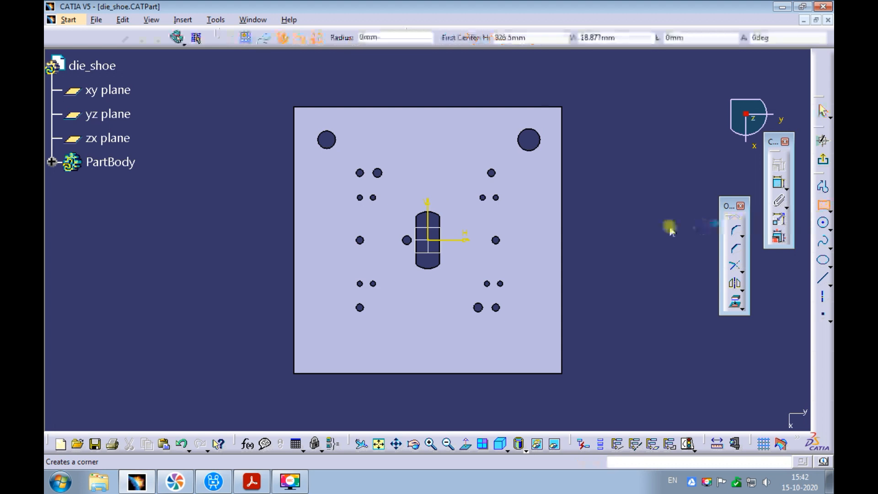
left_click(541, 202)
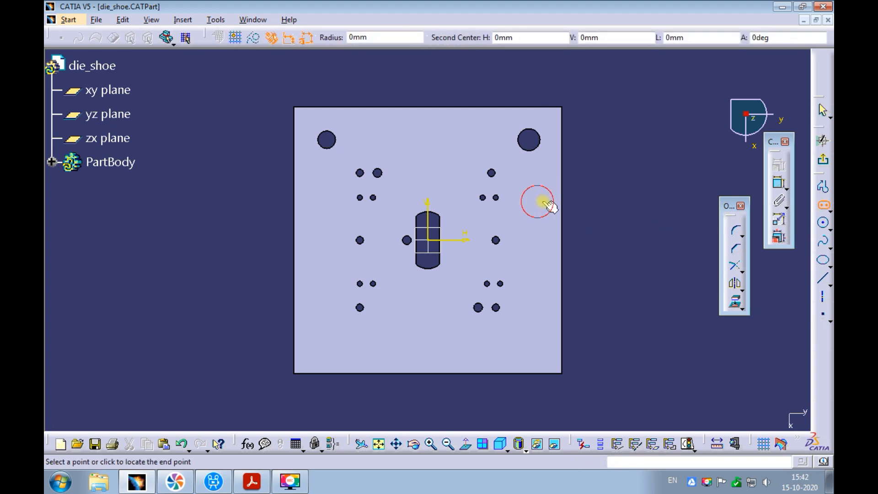
left_click(586, 197)
left_click(590, 188)
Draw a vertical line across the elongated hole between its two straight edges, just outside the plate edge.
mouse_move(637, 160)
middle_mouse_down("ctrl")
mouse_move(566, 204)
mouse_move(589, 132)
middle_mouse_up("ctrl")
mouse_move(657, 135)
middle_mouse_down()
mouse_move(612, 134)
mouse_move(579, 98)
mouse_move(587, 131)
middle_mouse_up()
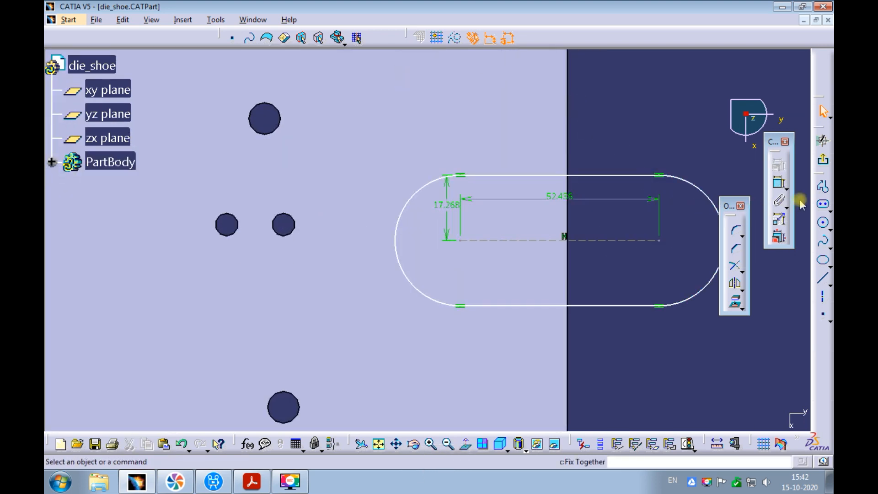
left_click(823, 278)
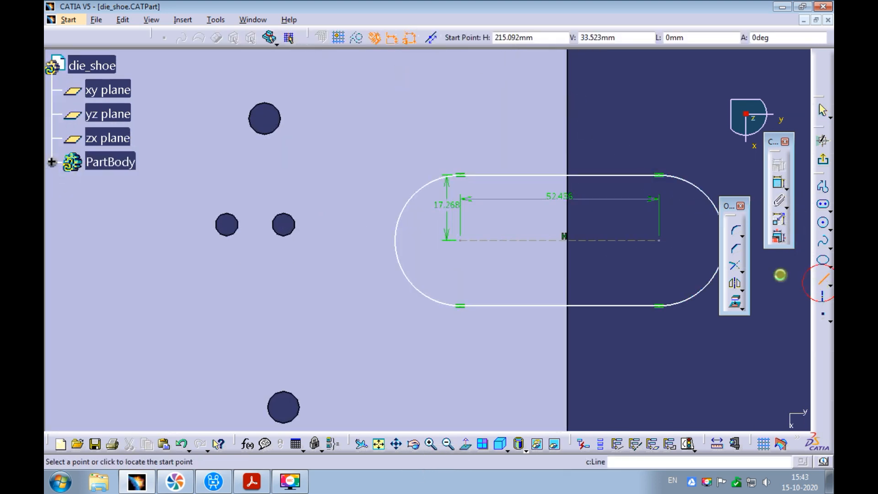
left_click(591, 175)
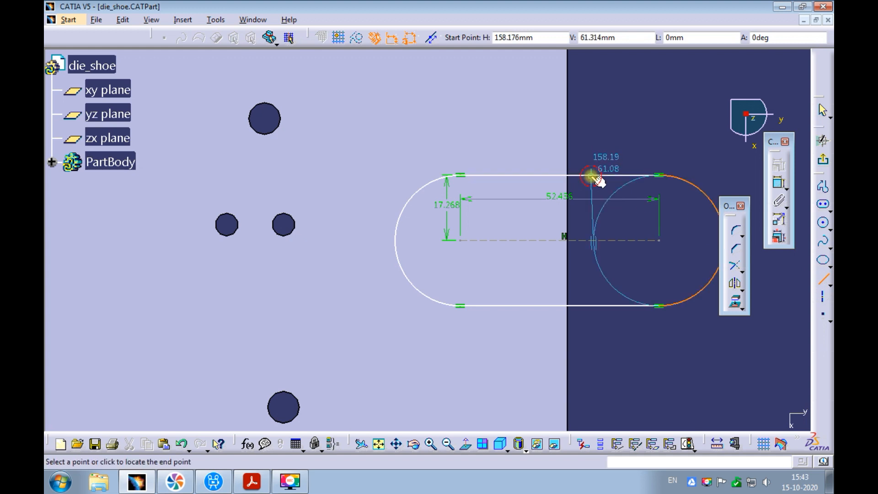
left_click(592, 306)
key("Escape")
Quick Trim the elongated hole's outer arc and both straight segments beyond the vertical line, leaving a U-shaped slot profile.
middle_click_drag(641, 218, 565, 216)
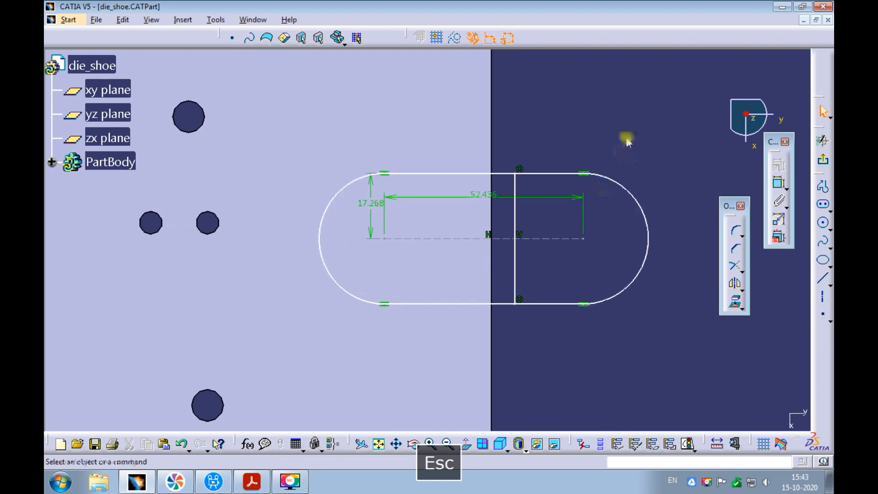
left_click(742, 271)
left_click(785, 282)
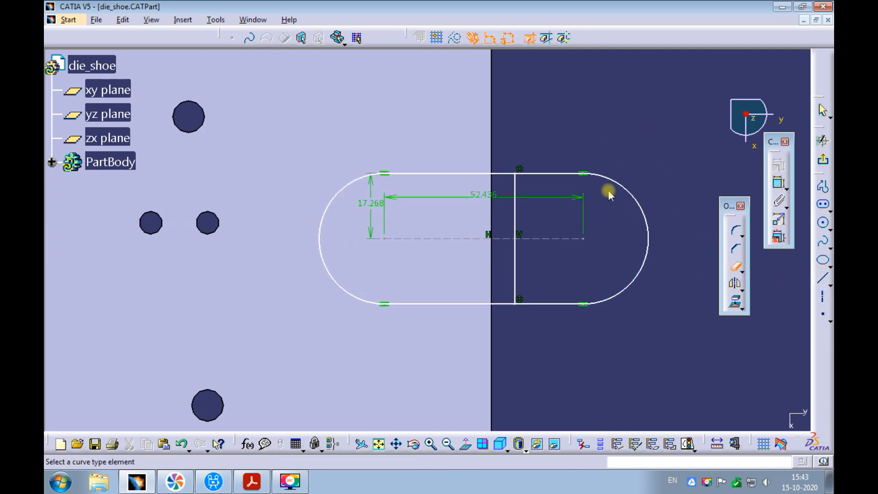
left_click(618, 182)
left_click(550, 173)
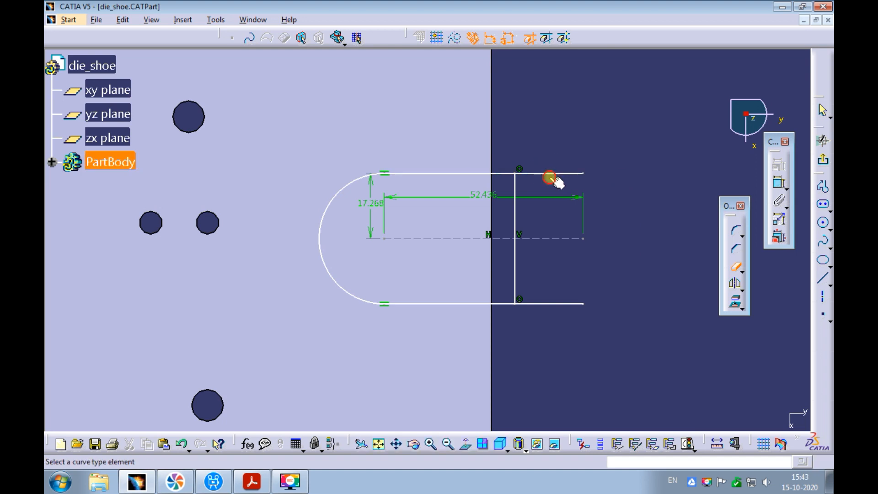
left_click(553, 174)
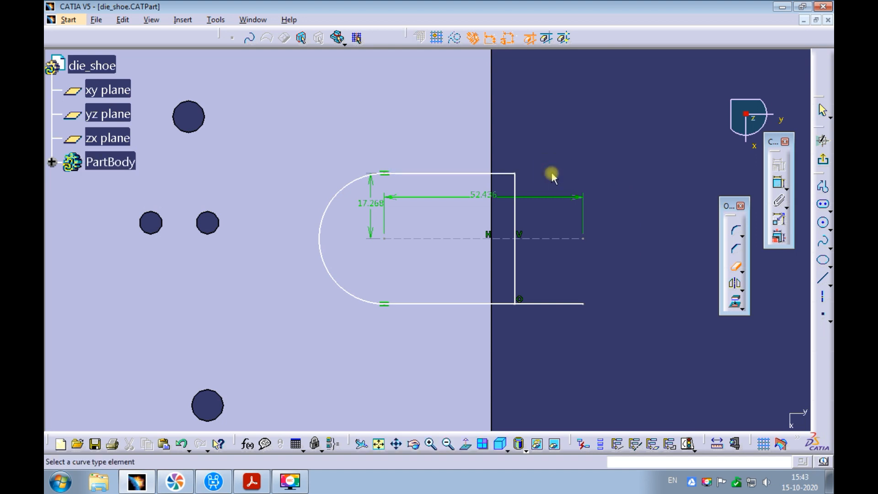
left_click(553, 302)
key("Escape")
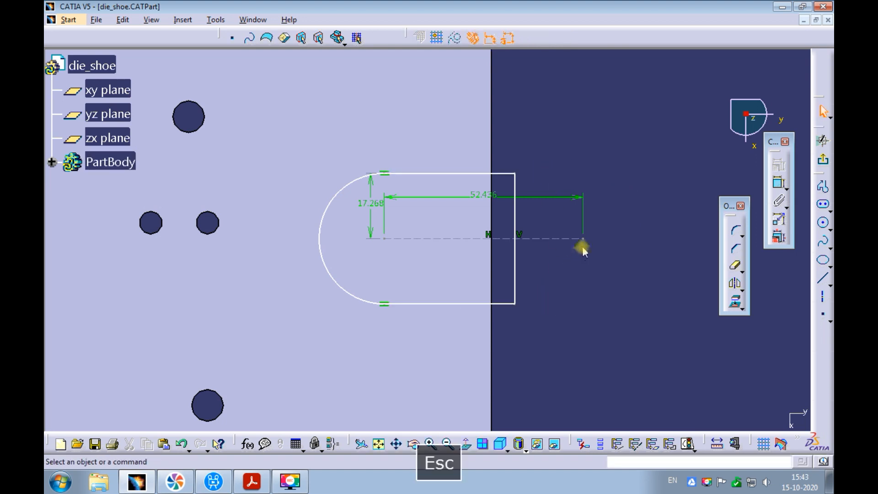
Constrain the centreline's outer end point to be coincident with the vertical closing line of the slot.
left_click(584, 239)
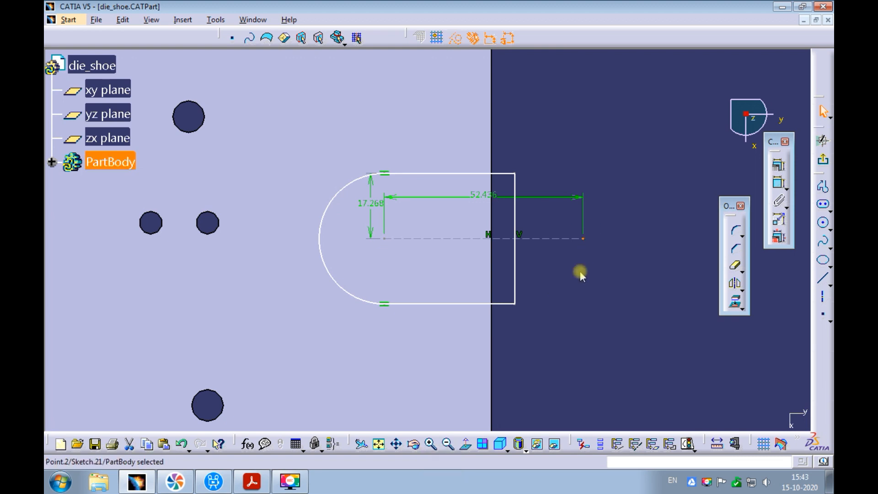
left_click(516, 267, "ctrl")
left_click(778, 165)
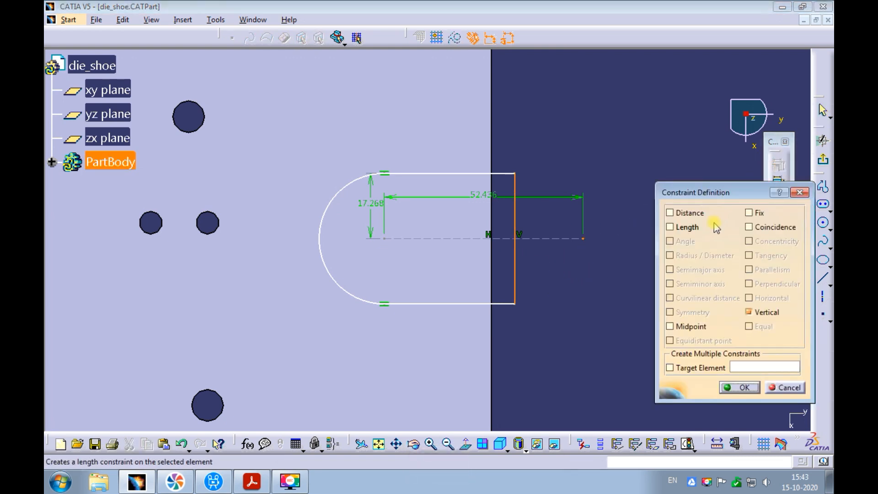
left_click(739, 388)
Constrain the slot's vertical closing line to be coincident with the right edge of the plate.
middle_click_drag(629, 283, 634, 238, "ctrl")
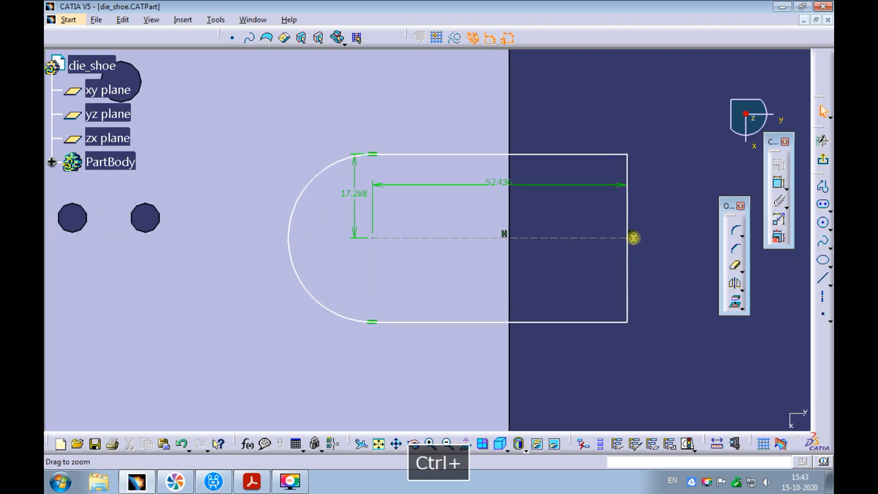
left_click(627, 218)
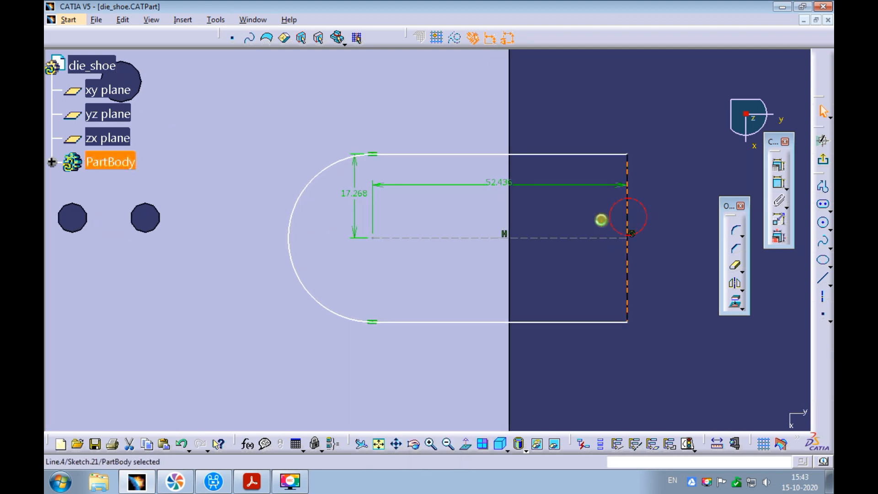
left_click(510, 214, "ctrl")
left_click(779, 165)
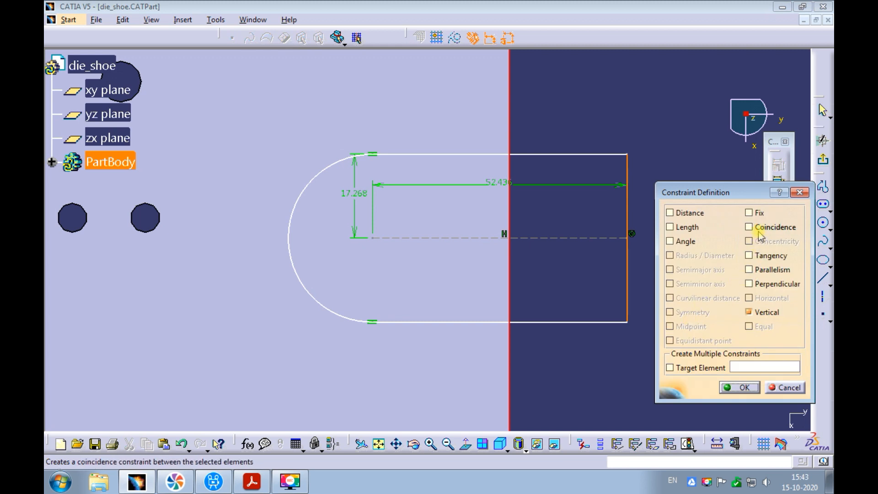
left_click(749, 228)
left_click(735, 387)
Dimension the slot's width between its two straight edges and delete its radius dimension.
middle_click_drag(588, 334, 579, 198, "ctrl")
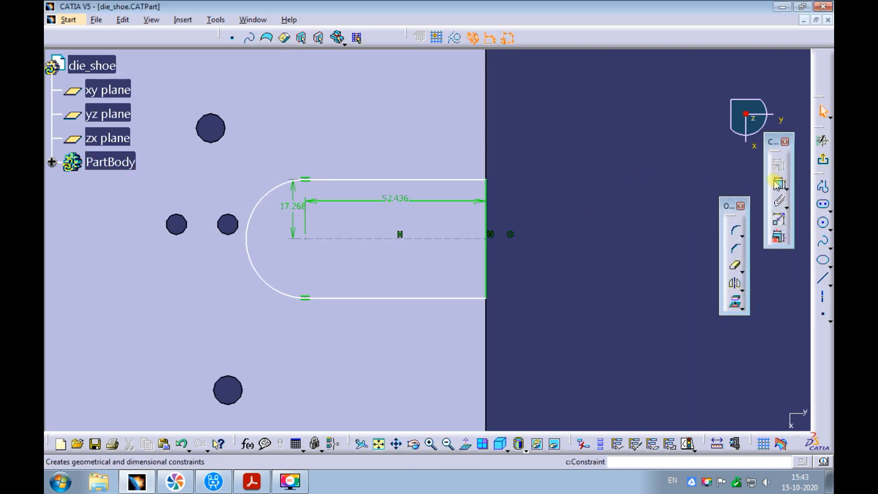
left_click(428, 179)
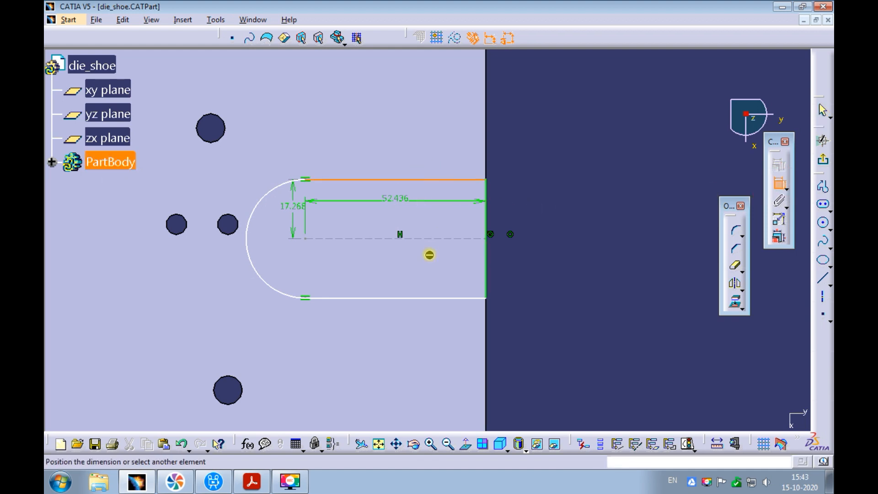
left_click(424, 297)
left_click(575, 238)
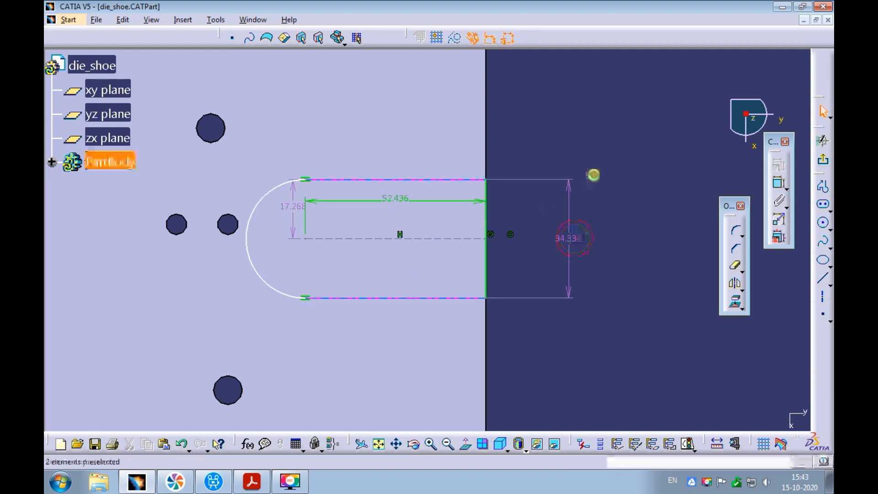
left_click(289, 214)
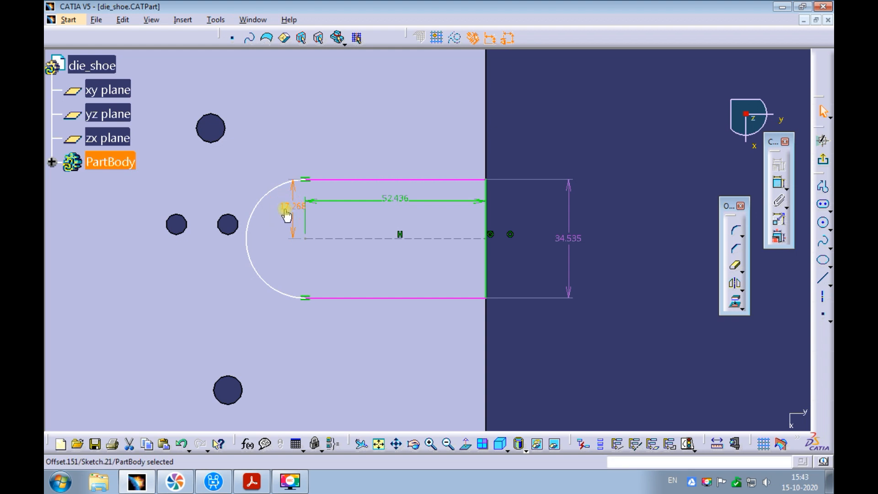
key("Delete")
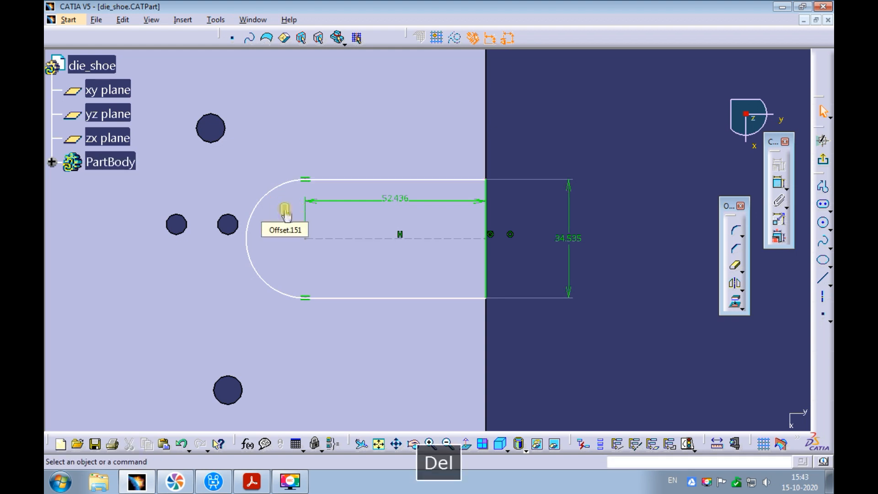
Move the slot's length dimension above the profile and dimension the slot centreline's distance from the horizontal axis.
left_click(399, 198)
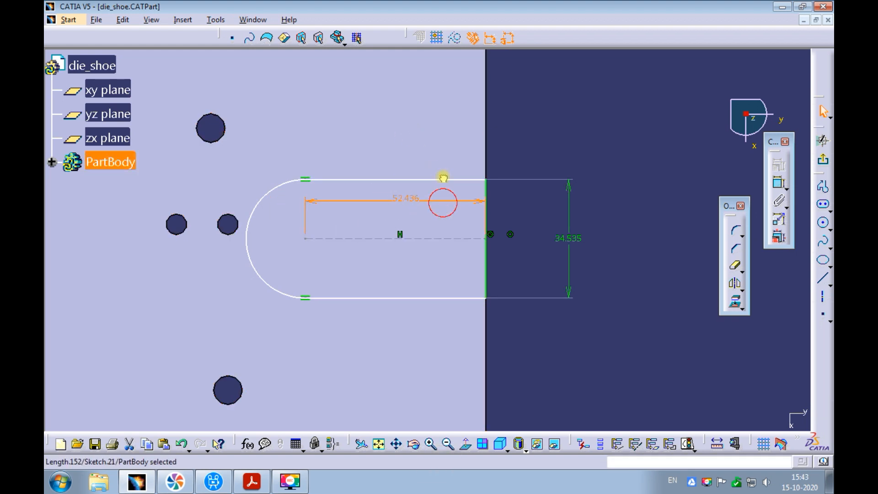
mouse_move(574, 191)
middle_mouse_down("ctrl")
mouse_move(585, 184)
mouse_move(580, 245)
mouse_move(559, 147)
mouse_move(548, 213)
middle_mouse_up("ctrl")
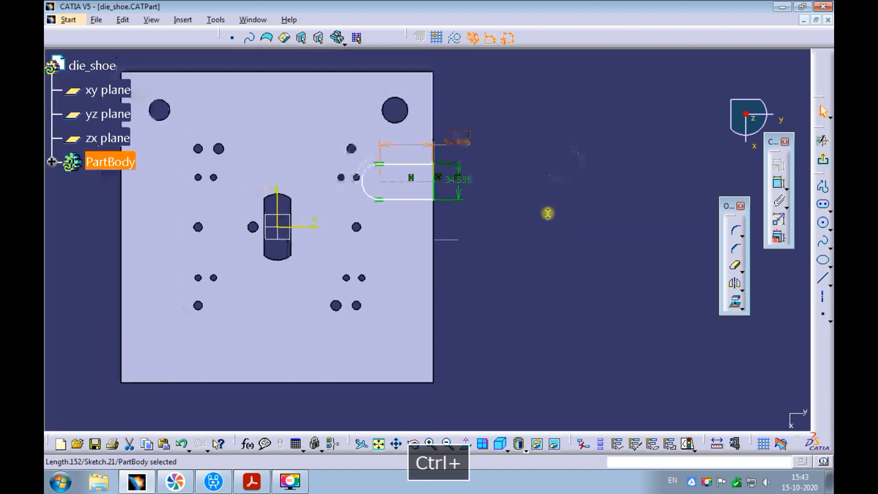
left_click(779, 183)
left_click(326, 230)
left_click(414, 181)
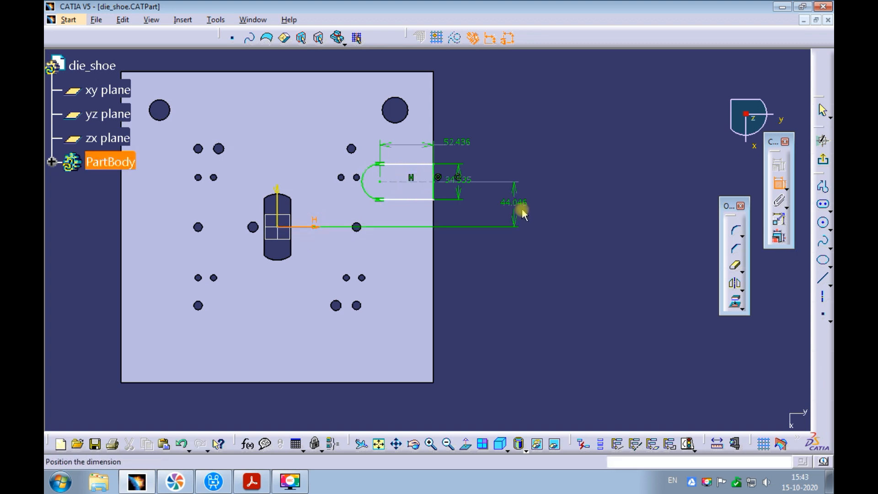
left_click(516, 209)
Apply a Horizontal constraint to the slot's upper straight edge.
middle_click_drag(584, 188, 575, 161, "ctrl")
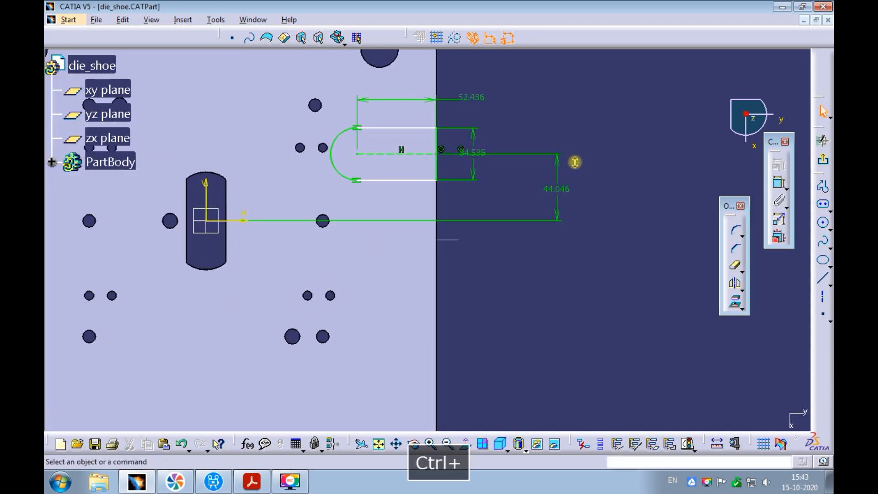
mouse_move(557, 114)
middle_mouse_down("ctrl")
mouse_move(555, 157)
mouse_move(555, 133)
middle_mouse_up("ctrl")
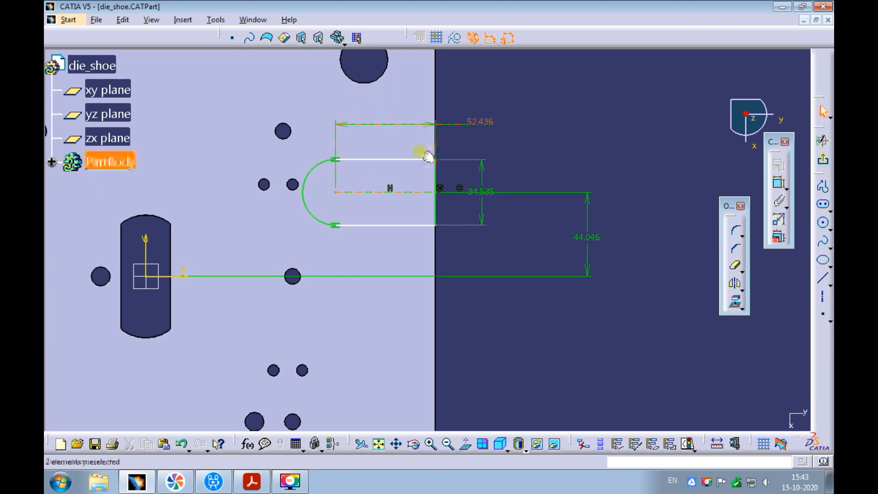
left_click(398, 160)
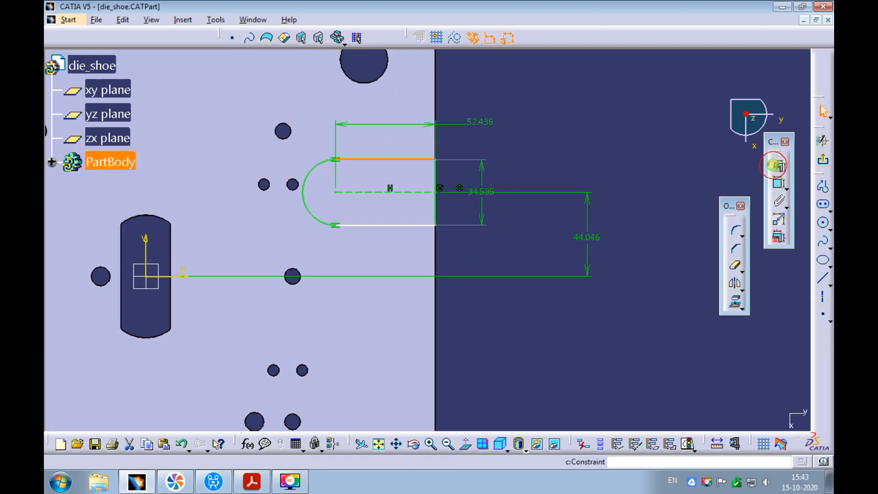
left_click(778, 165)
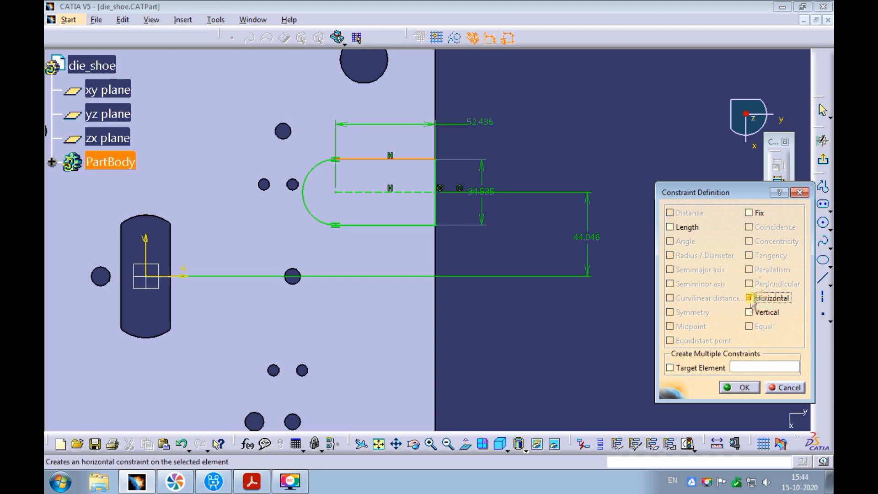
left_click(734, 386)
Switch to mechanical_press.pdf in Acrobat Reader and examine the T-slot dimensions in Detail A of the bolster plate.
middle_click_drag(561, 237, 567, 221, "ctrl")
left_click(253, 480)
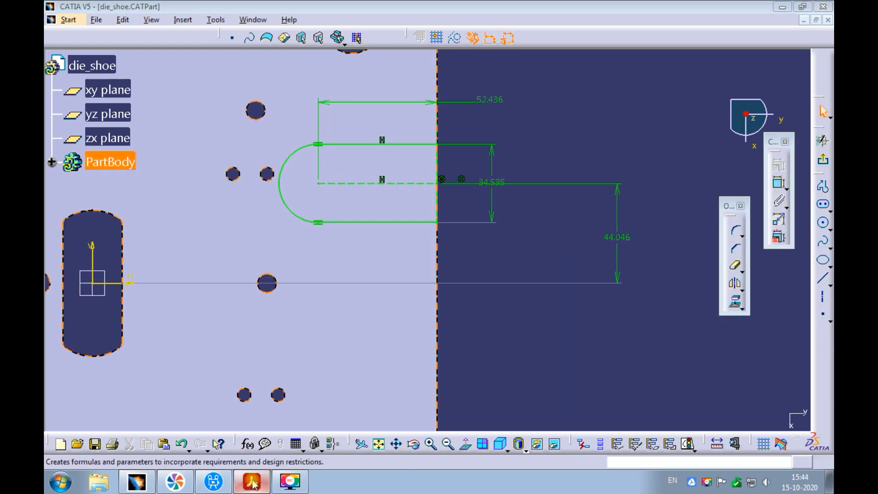
scroll(370, 284, "down", 2)
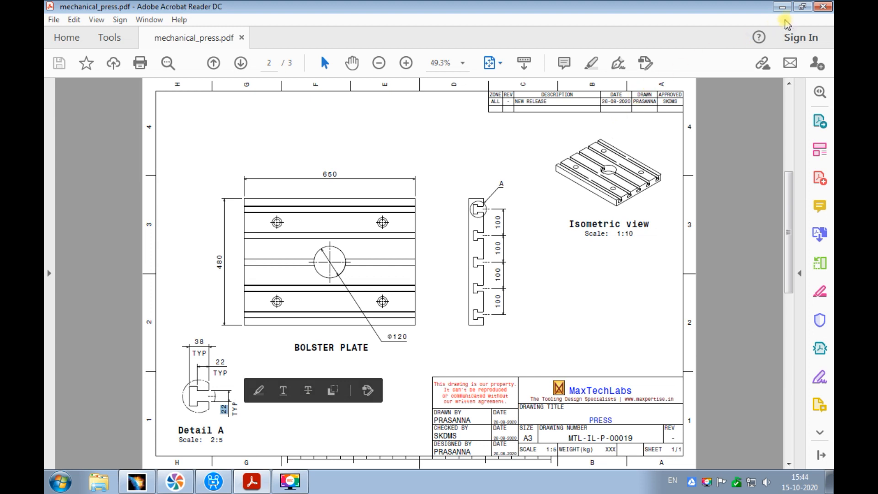
Switch back to the die_shoe part in CATIA and set the slot's width and length dimensions to 22 mm each.
key("alt+Tab")
double_click(493, 183)
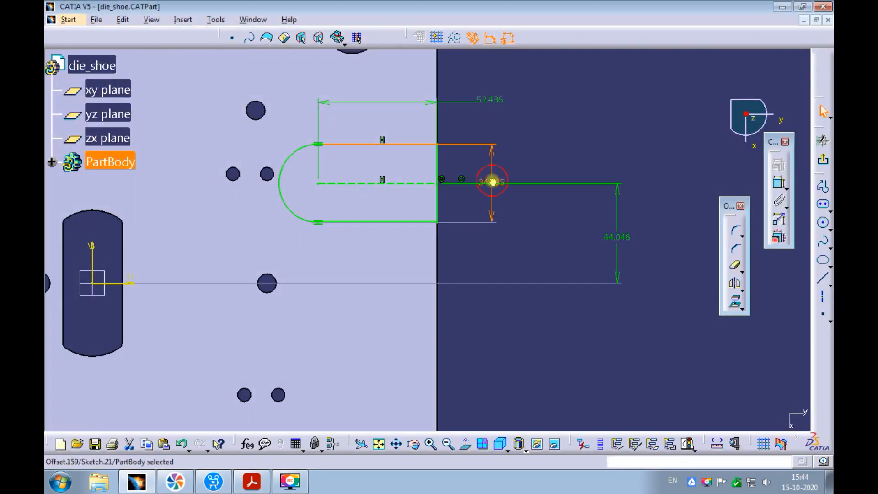
type("22")
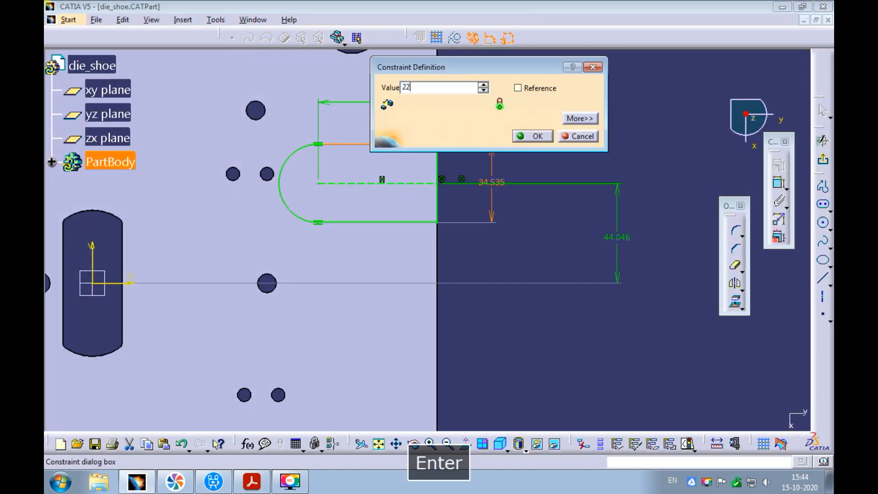
key("Return")
left_click(556, 135)
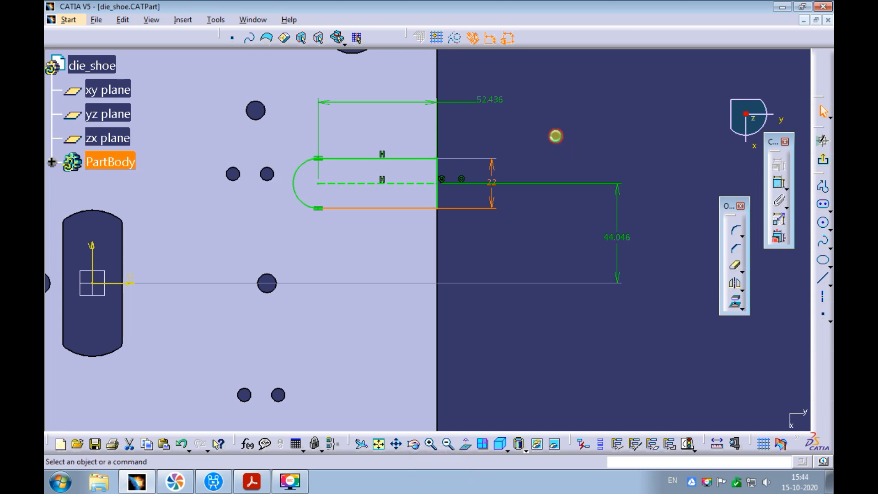
double_click(496, 101)
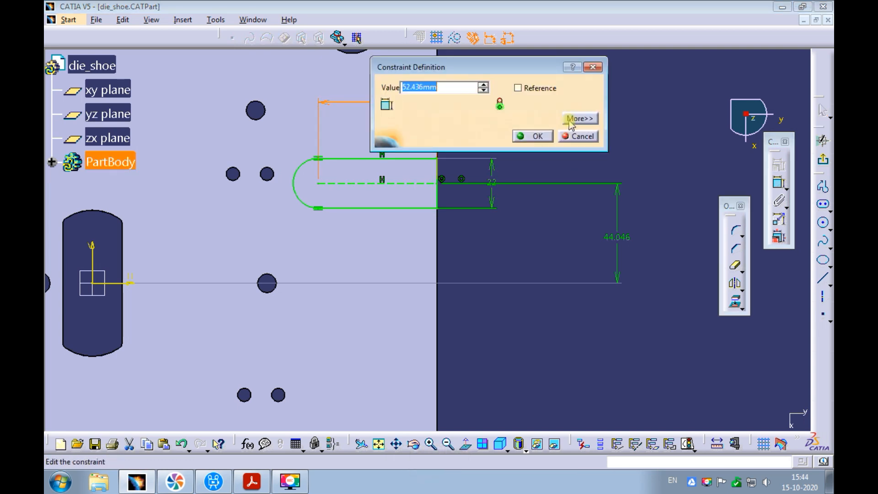
type("22")
key("Return")
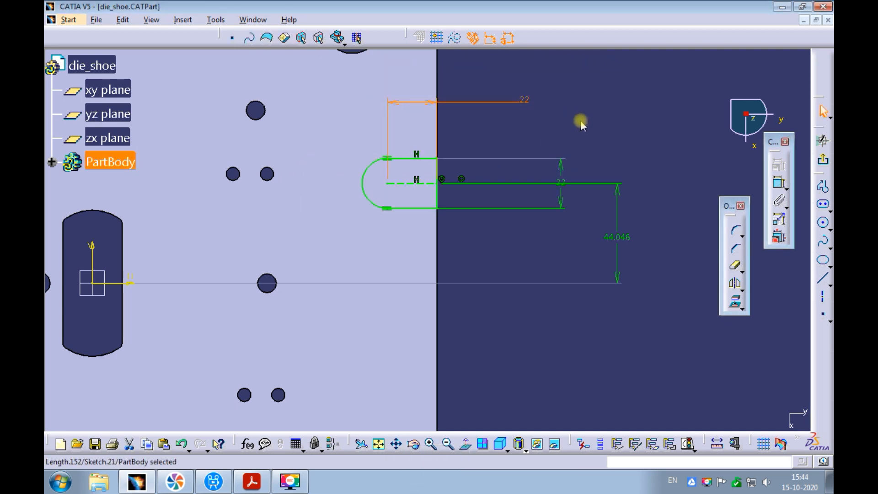
left_click(581, 121)
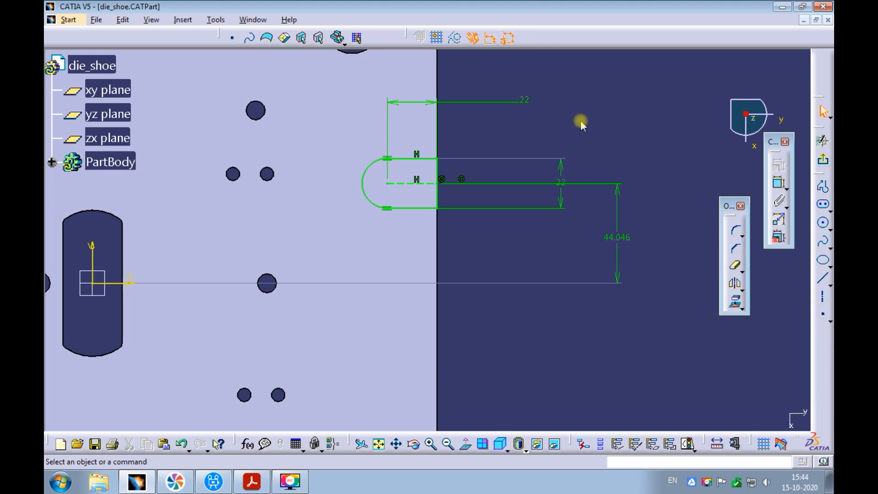
Check the bolster plate drawing in Acrobat Reader and, back in CATIA, set the slot centreline's distance from the horizontal axis to 0.
left_click(252, 482)
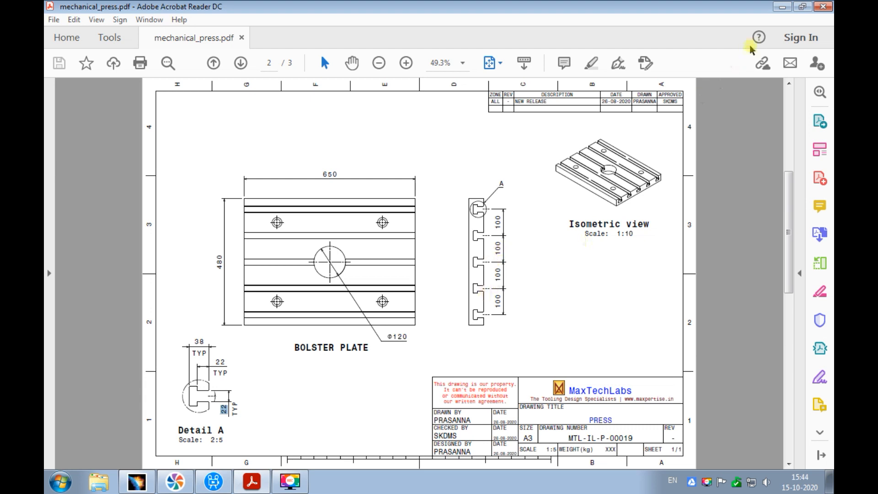
left_click(782, 7)
mouse_move(611, 180)
middle_mouse_down("ctrl")
mouse_move(582, 150)
mouse_move(558, 215)
middle_mouse_up("ctrl")
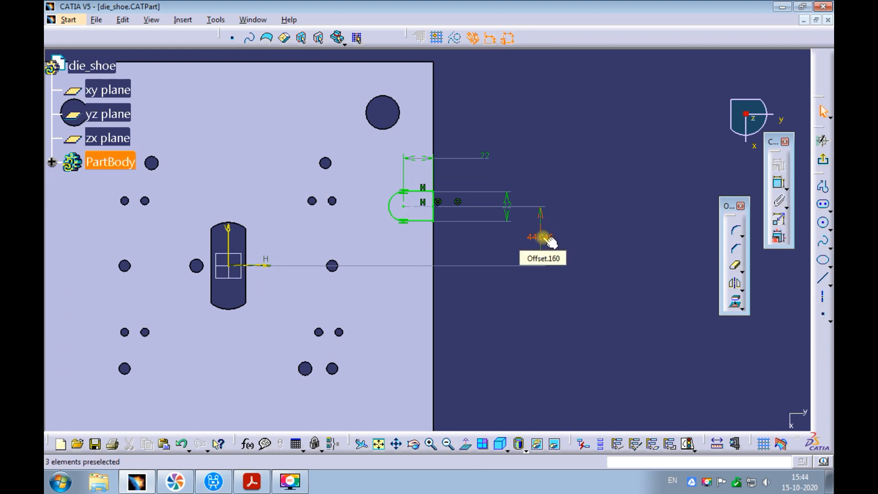
middle_click_drag(548, 240, 563, 192, "ctrl")
double_click(526, 243)
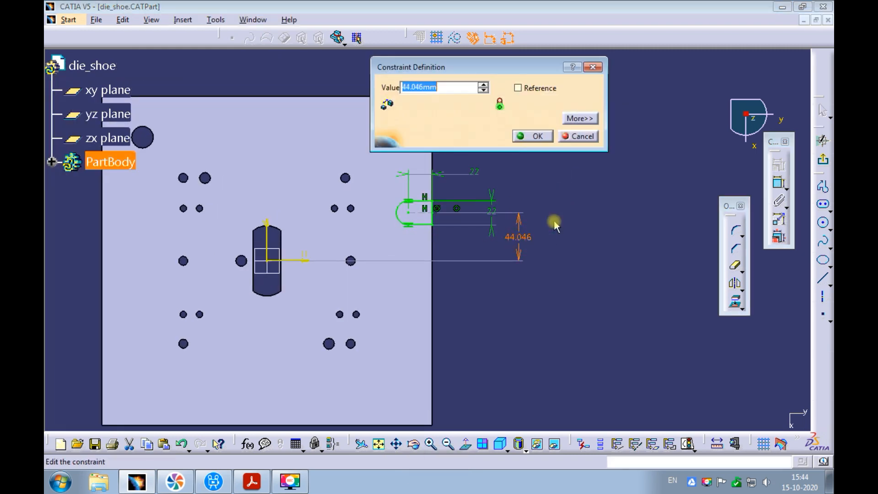
type("0")
key("Return")
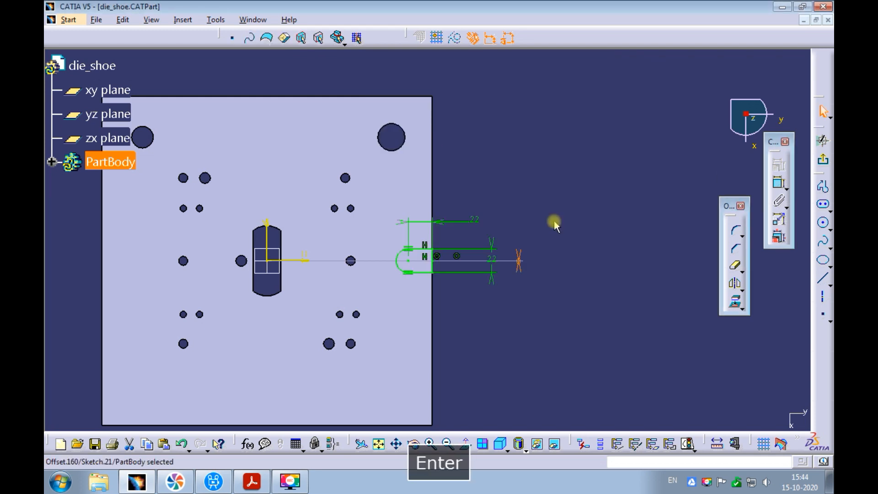
mouse_move(539, 193)
middle_mouse_down("ctrl")
mouse_move(541, 160)
mouse_move(560, 166)
mouse_move(578, 132)
middle_mouse_up("ctrl")
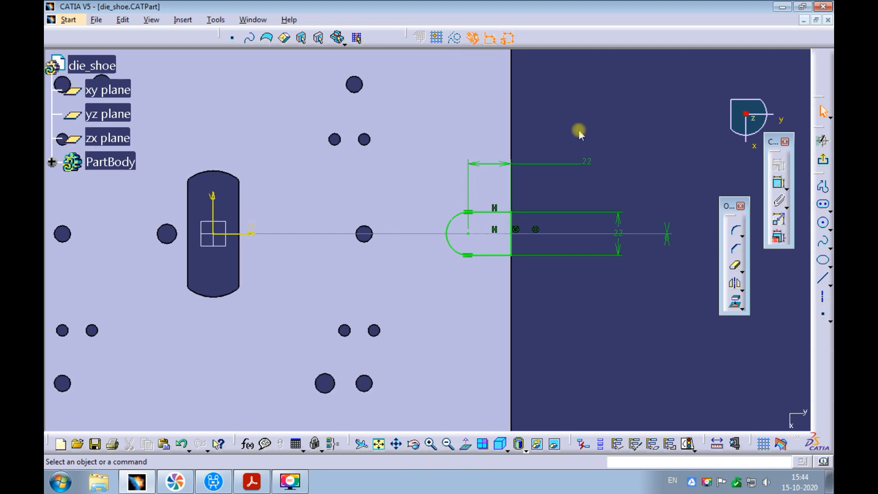
Copy the slot profile, paste it into the sketch and place the copy below the original along the same plate edge.
middle_click_drag(604, 123, 569, 126)
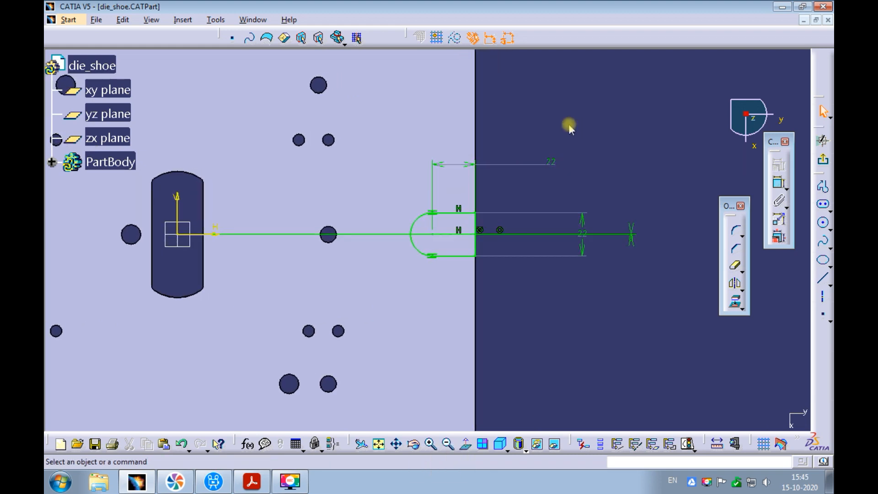
left_click(382, 194)
left_click_drag(543, 303, 423, 245)
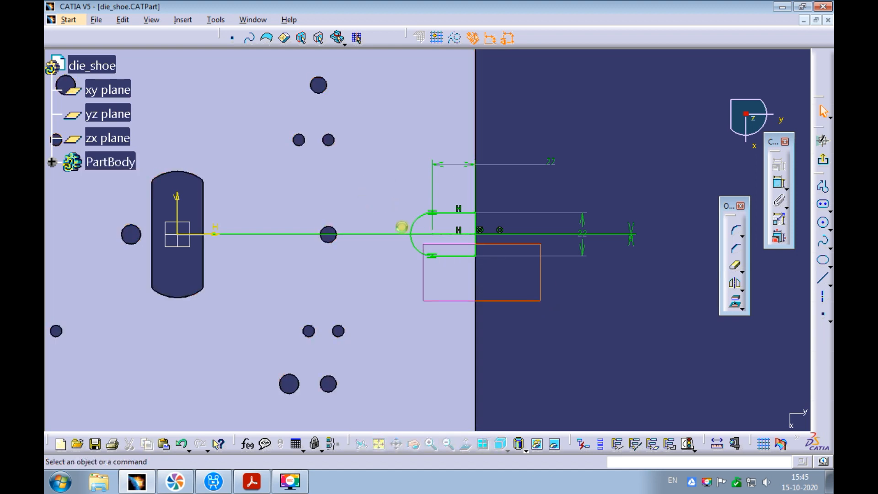
left_click_drag(389, 197, 389, 198)
key("ctrl+c")
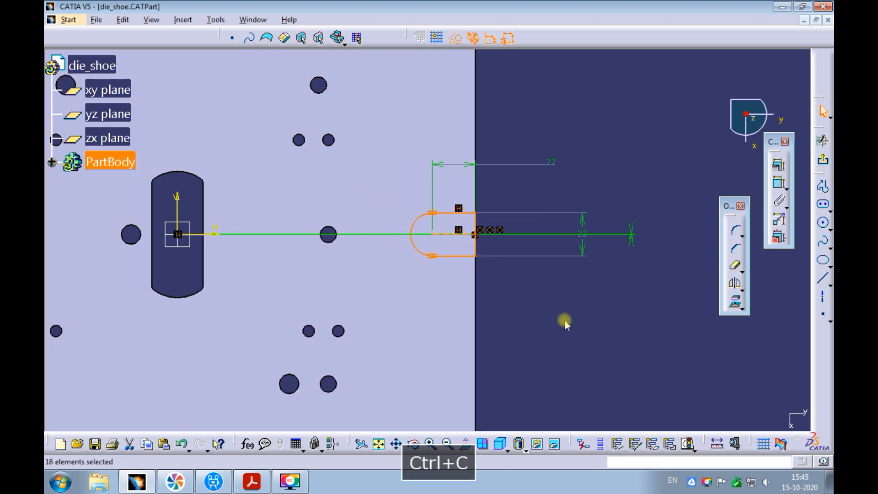
left_click(569, 316)
key("ctrl+v")
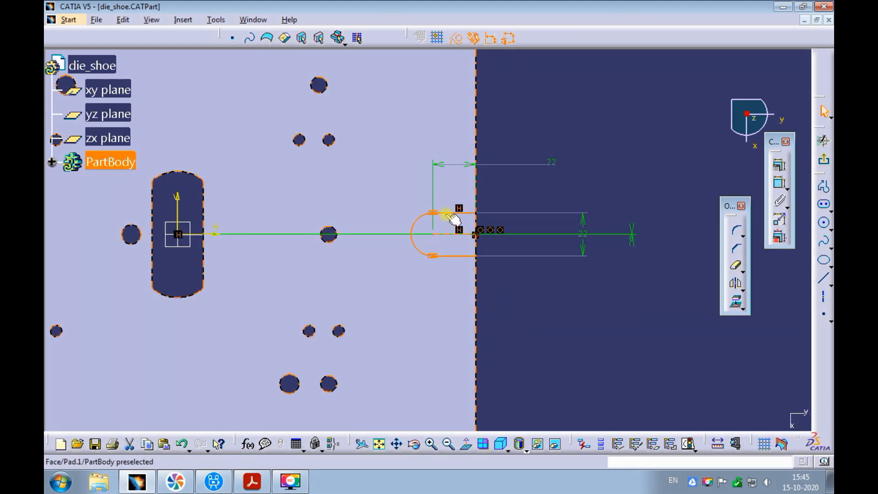
mouse_move(446, 220)
left_mouse_down()
mouse_move(501, 361)
mouse_move(400, 381)
left_mouse_up()
middle_click_drag(512, 318, 509, 157)
left_click(541, 201)
mouse_move(542, 201)
middle_mouse_down("ctrl")
mouse_move(543, 176)
mouse_move(555, 170)
middle_mouse_up("ctrl")
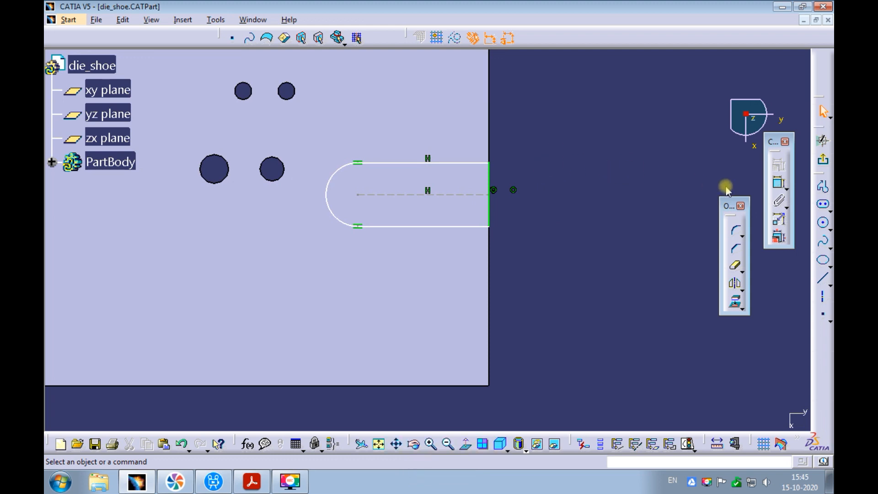
Dimension the length of the copied slot's centreline and place the dimension above the profile.
left_click(779, 182)
left_click(410, 194)
left_click(418, 112)
Apply an Equal constraint between the end arcs of the original and the copied slot.
mouse_move(464, 150)
middle_mouse_down("ctrl")
mouse_move(513, 145)
mouse_move(520, 213)
middle_mouse_up("ctrl")
left_click(409, 172)
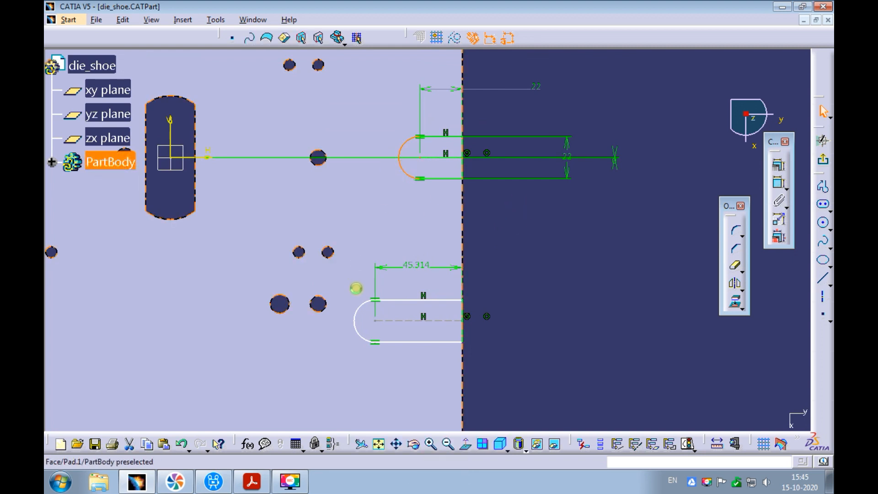
left_click(355, 318, "ctrl")
left_click(773, 168)
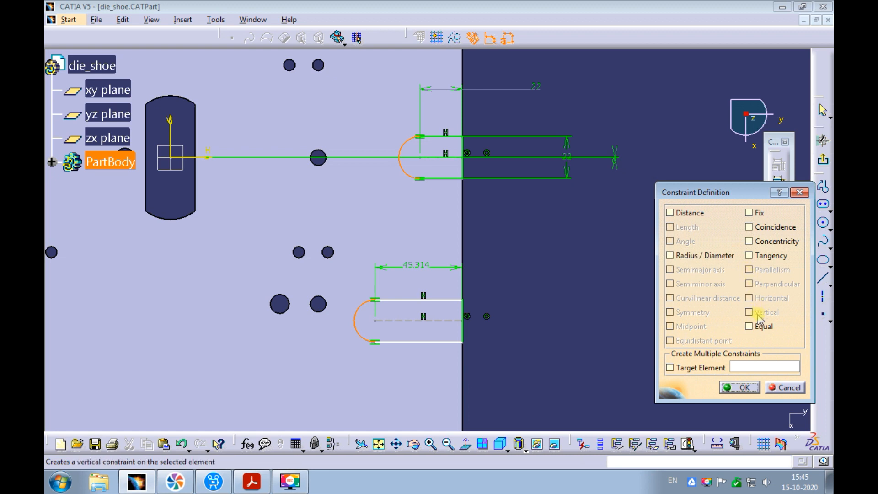
left_click(737, 387)
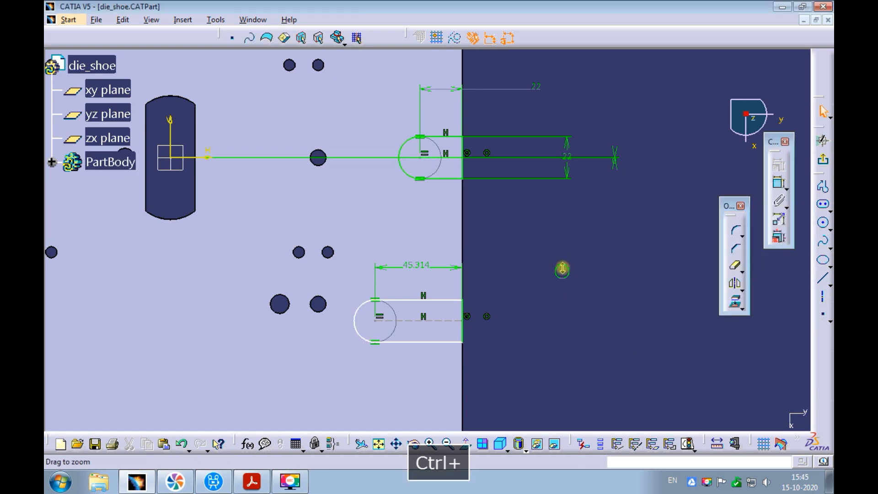
Set the copied slot's length to 22 mm.
middle_click_drag(563, 267, 563, 249, "ctrl")
middle_click_drag(508, 259, 500, 260)
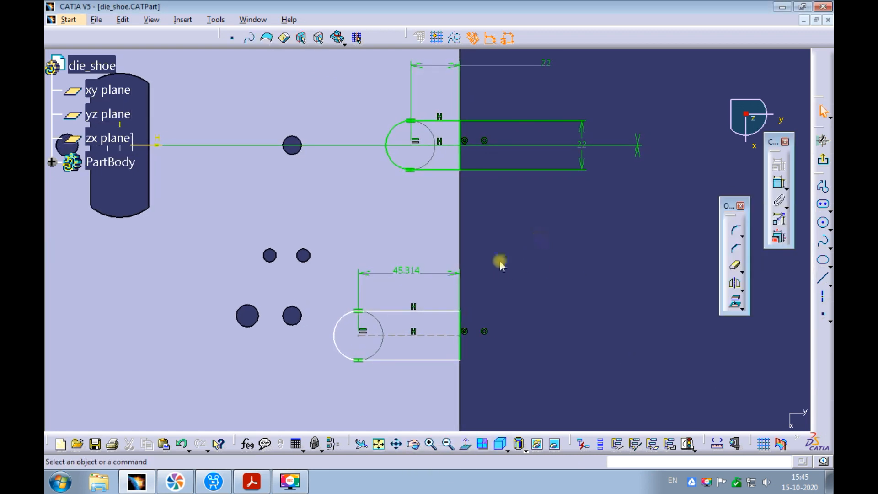
double_click(405, 278)
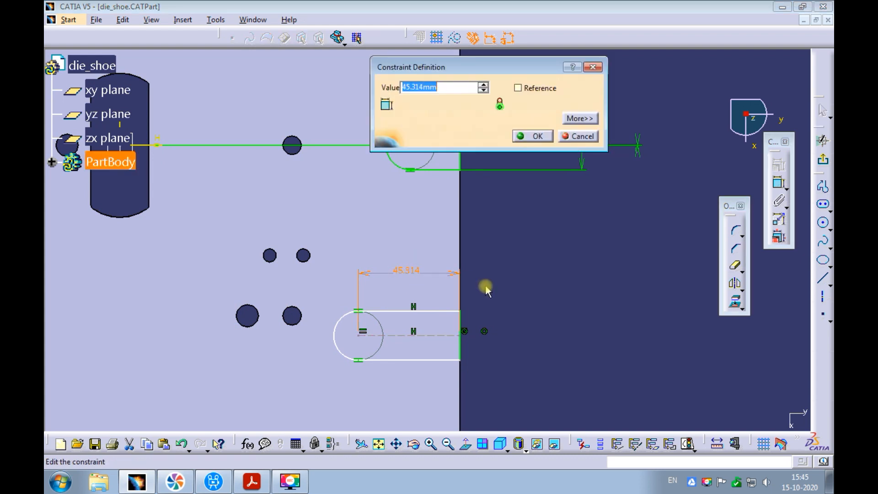
type("22")
key("Return")
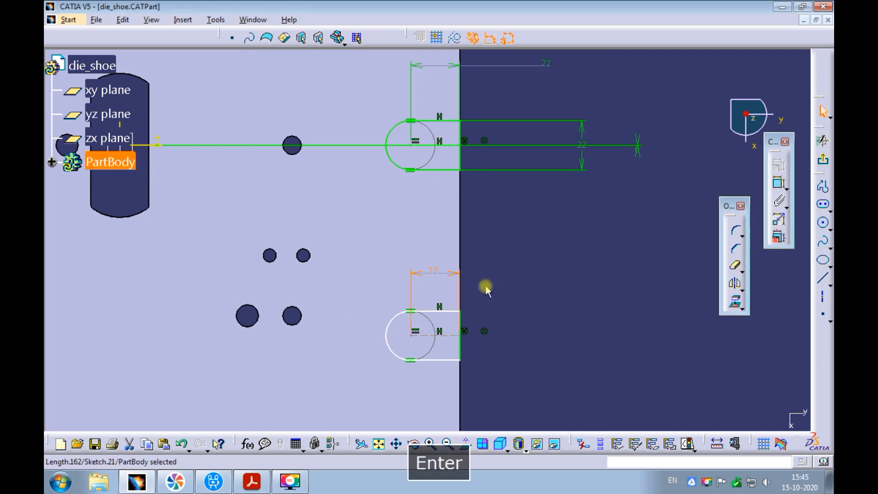
Set the upper slot centreline's distance from the horizontal axis to 10 mm.
double_click(637, 149)
type("10")
key("Return")
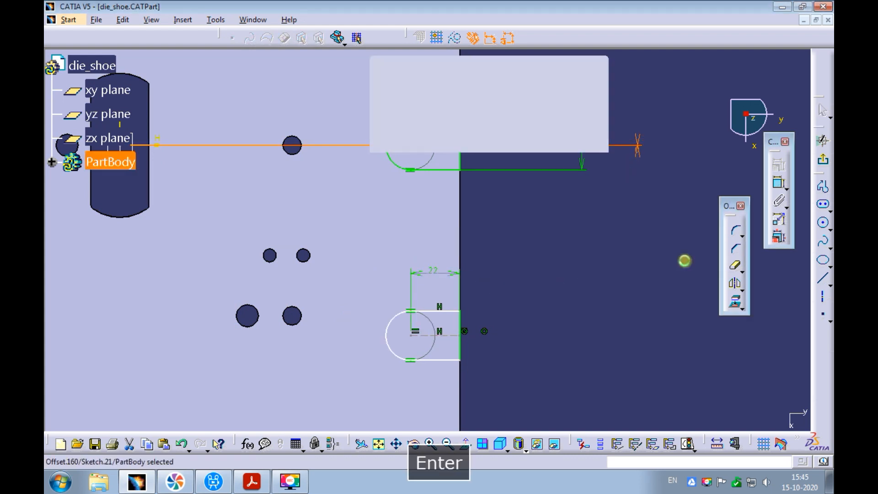
Dimension the distance between the two slot centrelines and set it to 100 mm.
left_click(779, 182)
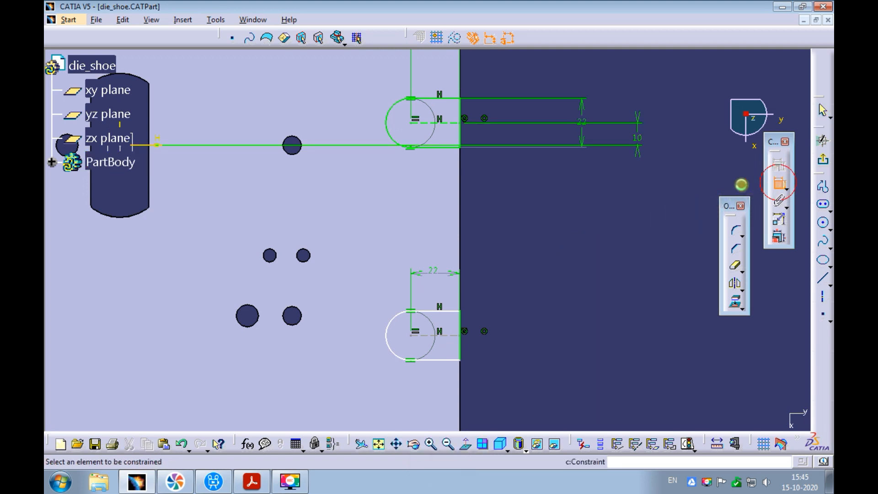
left_click(448, 122)
left_click(446, 334)
left_click(535, 254)
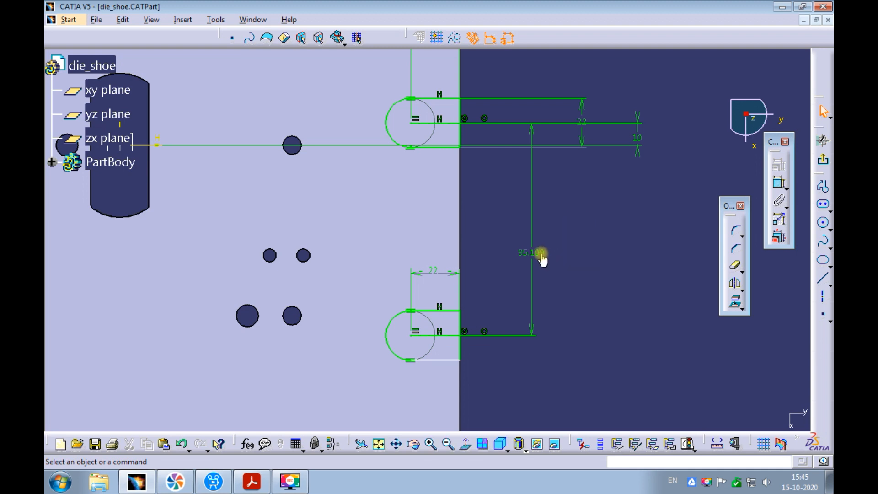
double_click(570, 256)
type("100")
key("Return")
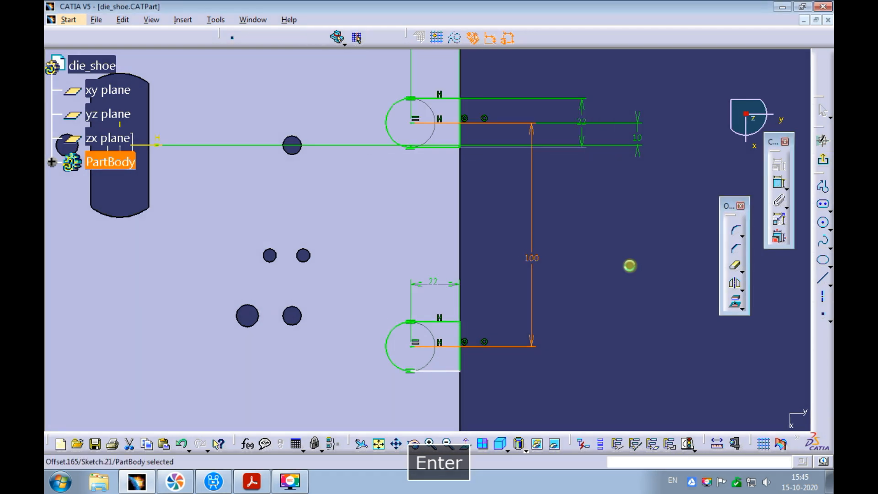
Apply a Horizontal constraint to the copied slot's lower straight edge.
middle_click_drag(590, 304, 604, 274, "ctrl")
left_click(610, 302)
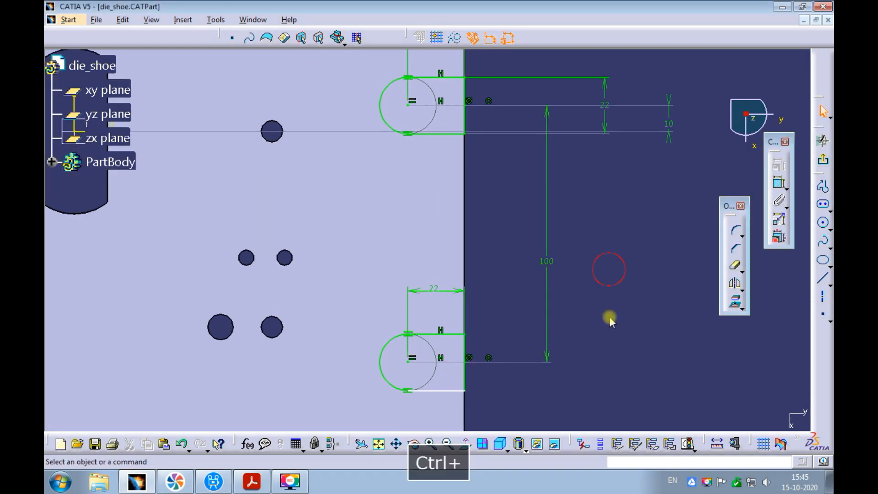
key("Delete")
middle_click_drag(435, 392, 427, 349)
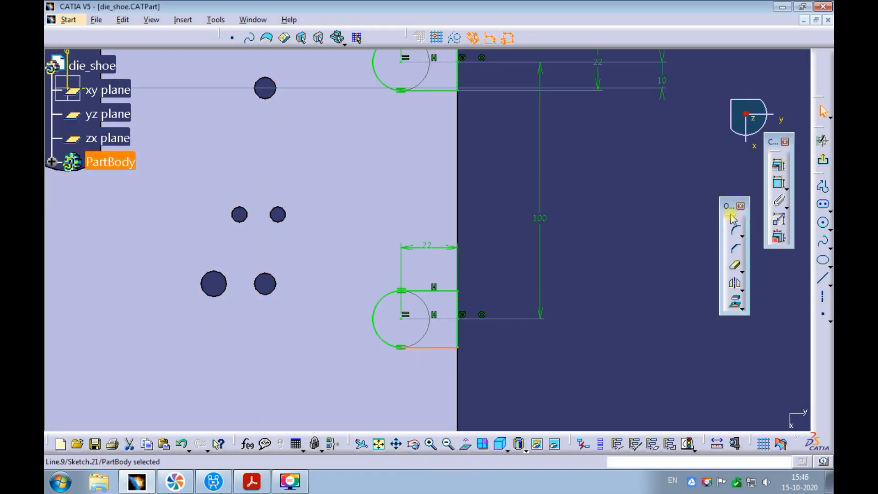
left_click(779, 165)
left_click(761, 297)
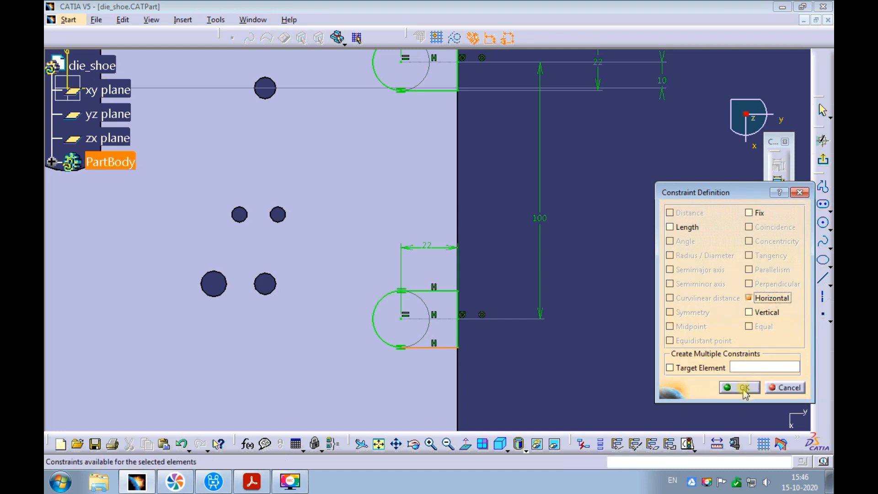
left_click(740, 388)
Mirror both slot profiles about the sketch's vertical axis onto the opposite edge of the plate.
mouse_move(632, 386)
middle_mouse_down("ctrl")
mouse_move(614, 287)
mouse_move(589, 279)
middle_mouse_up("ctrl")
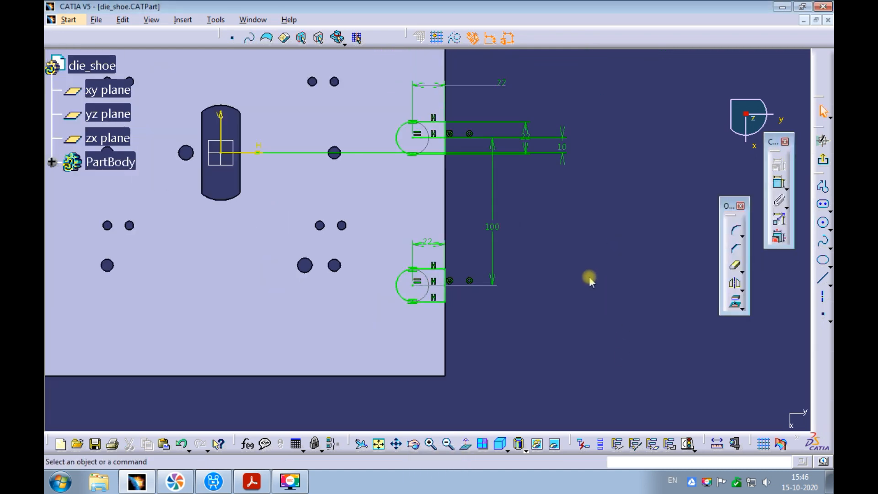
mouse_move(539, 208)
middle_mouse_down("ctrl")
mouse_move(594, 216)
mouse_move(594, 238)
middle_mouse_up("ctrl")
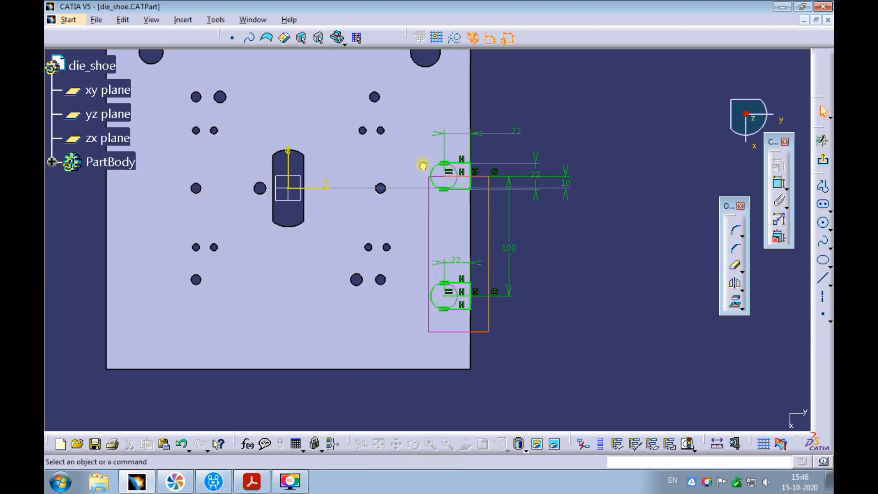
left_click_drag(424, 166, 422, 147)
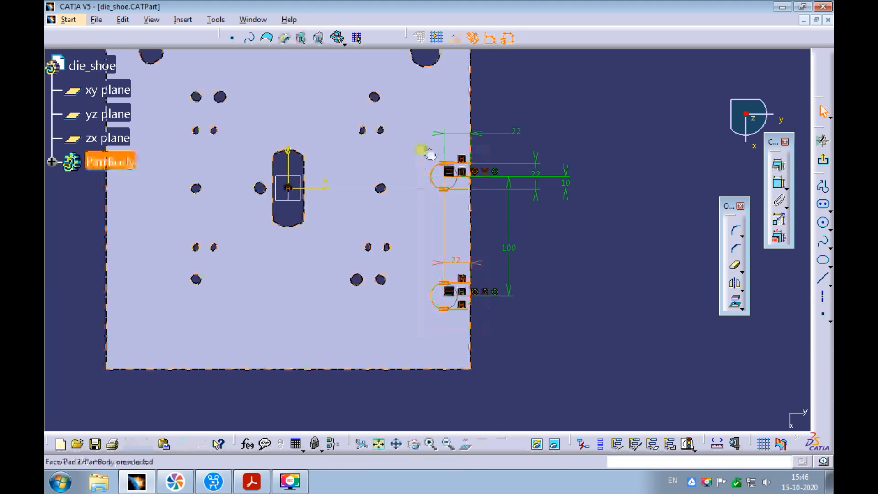
left_click(736, 285)
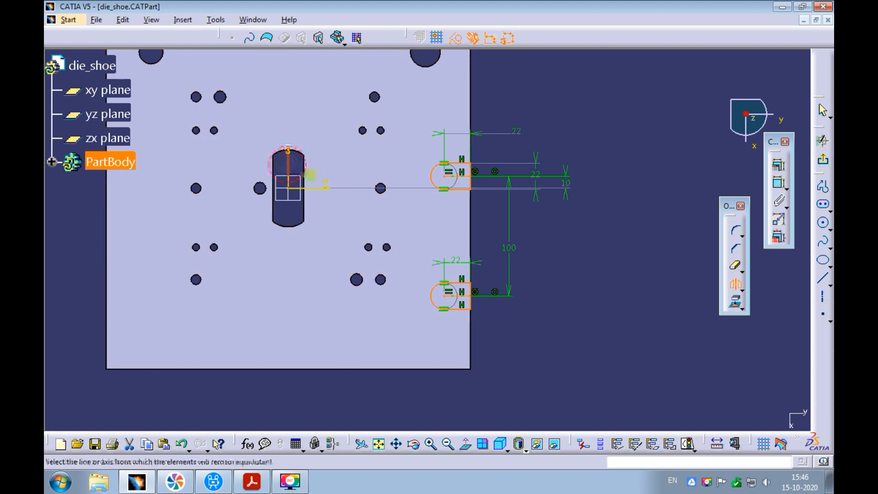
Set the upper slot centreline's distance from the horizontal axis to 0 mm.
middle_click_drag(403, 260, 427, 264)
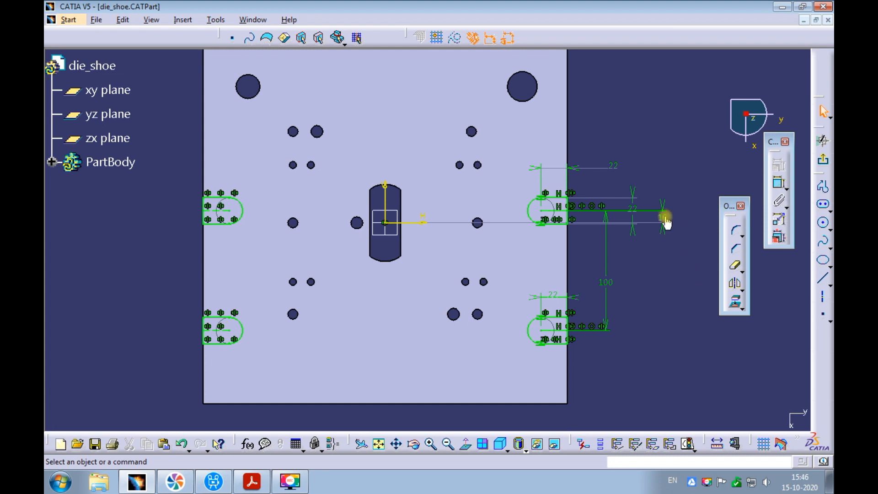
double_click(662, 219)
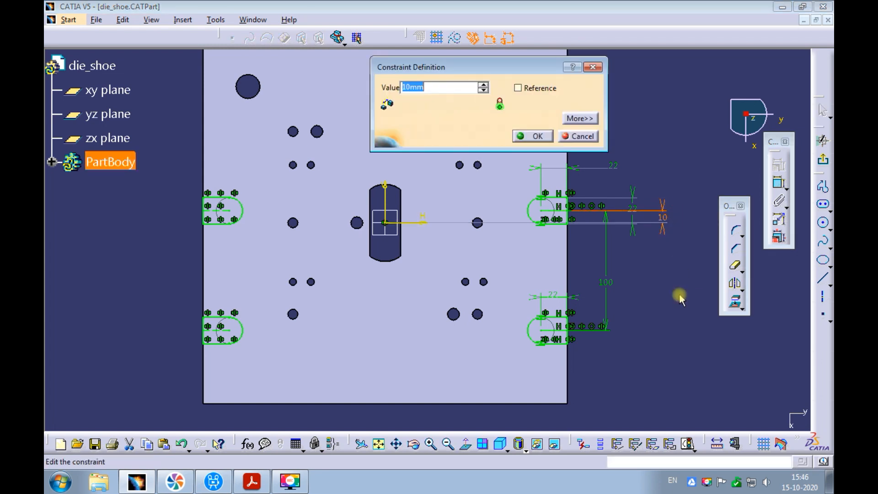
type("0")
key("Return")
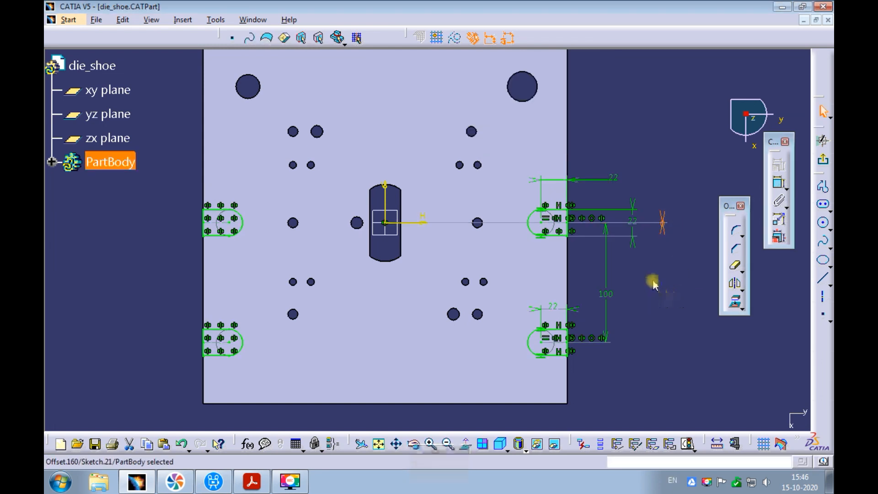
middle_click_drag(653, 281, 649, 304, "ctrl")
left_click(651, 294)
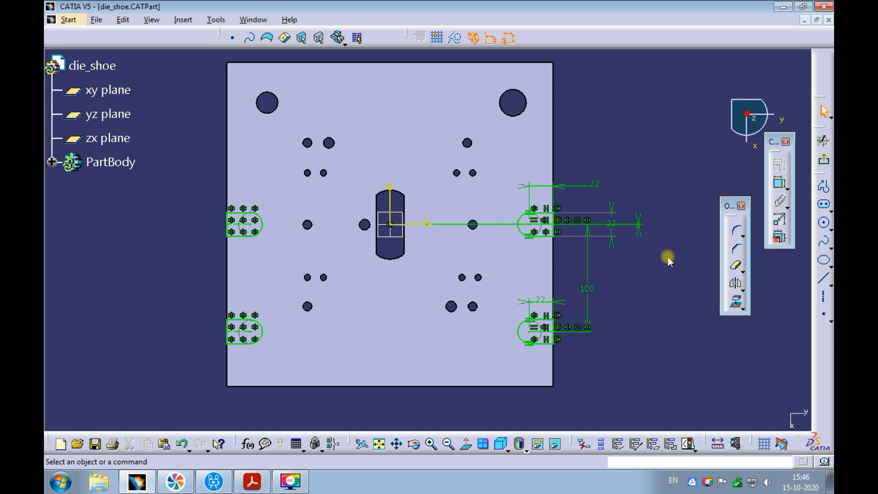
Exit the sketch and cut the four slot profiles through the die shoe with an Up to last Pocket.
left_click(824, 161)
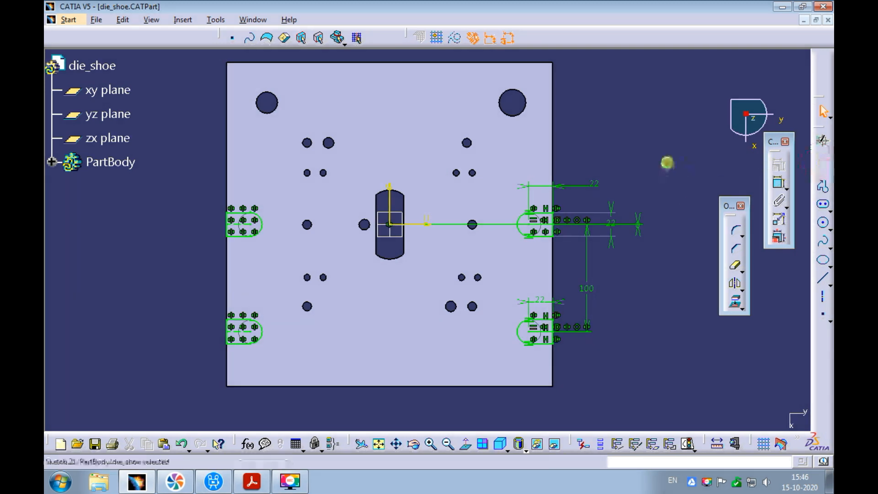
left_click(720, 165)
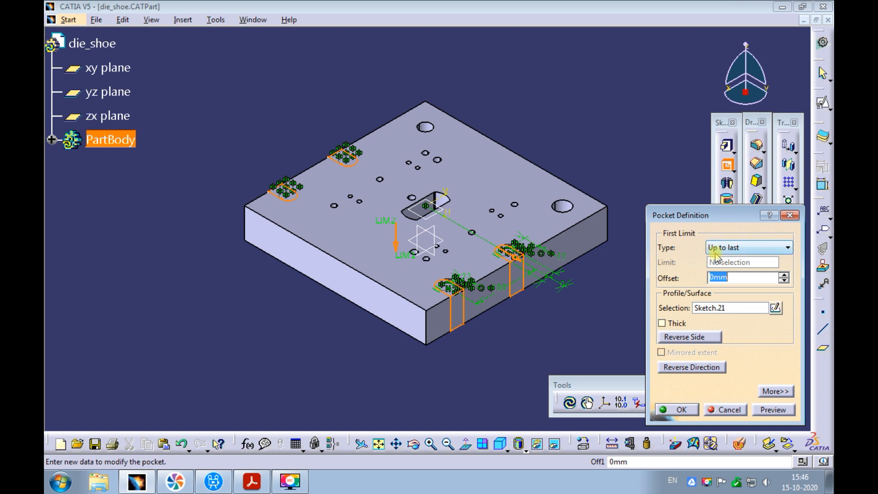
left_click(773, 410)
left_click(677, 410)
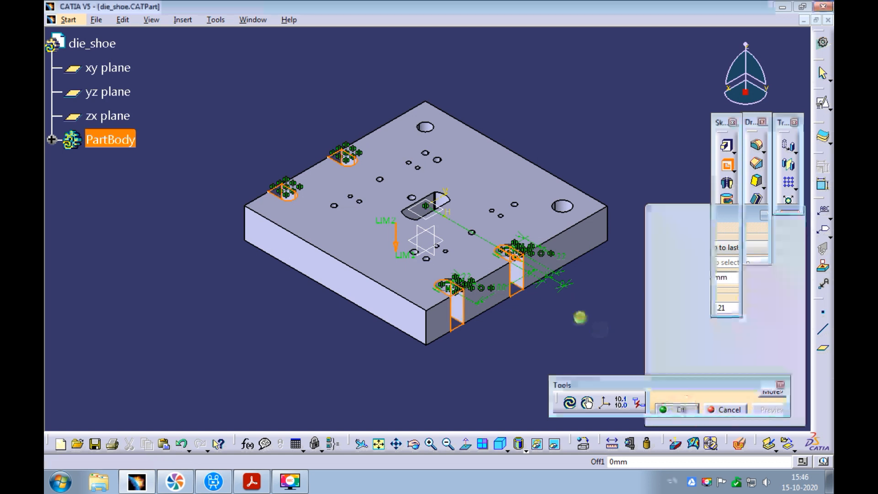
mouse_move(603, 305)
middle_mouse_down("ctrl")
mouse_move(611, 286)
mouse_move(599, 304)
middle_mouse_up("ctrl")
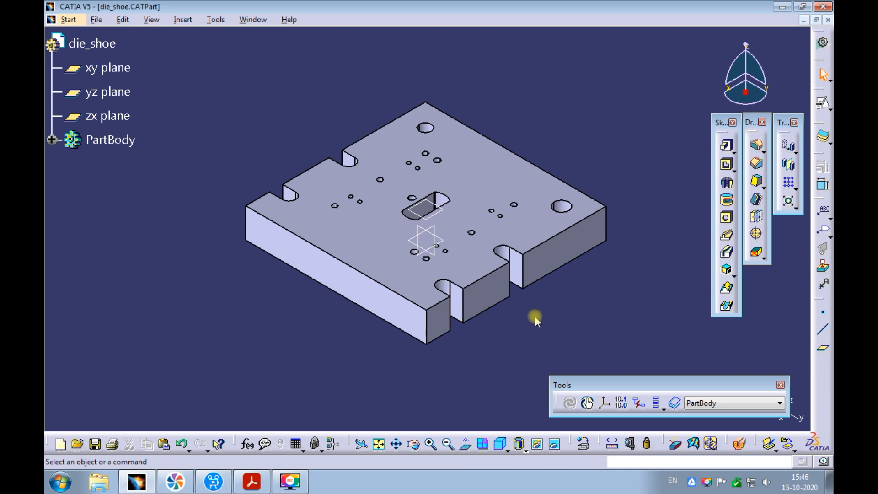
Copy the slot sketch, Sketch.21, from under Pocket.7 of the die shoe.
left_click(51, 142)
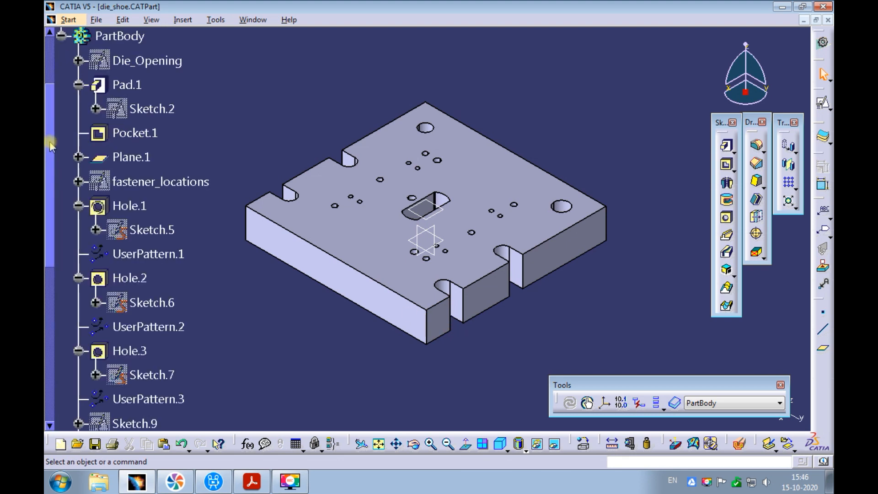
left_click(49, 402)
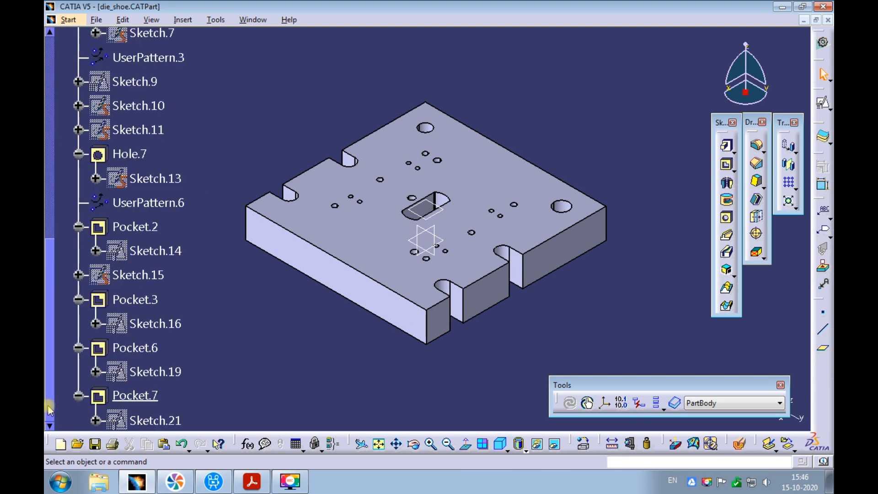
right_click(145, 425)
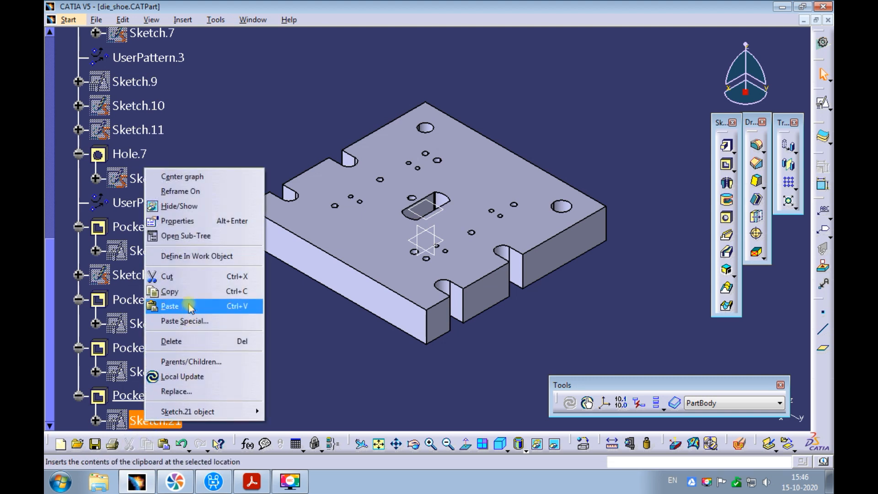
left_click(187, 291)
left_click(235, 313)
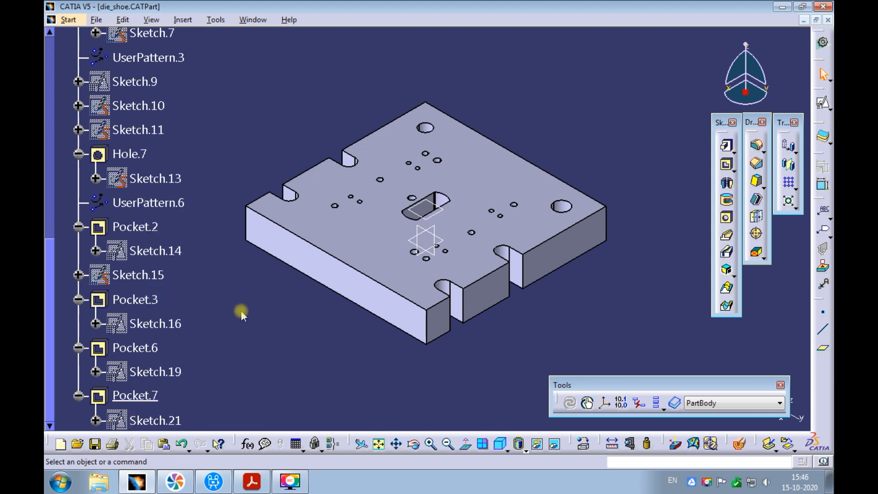
Open the top plate from Press_Tool_Assembly in its own window and paste the copied slot sketch into its PartBody.
left_click(253, 20)
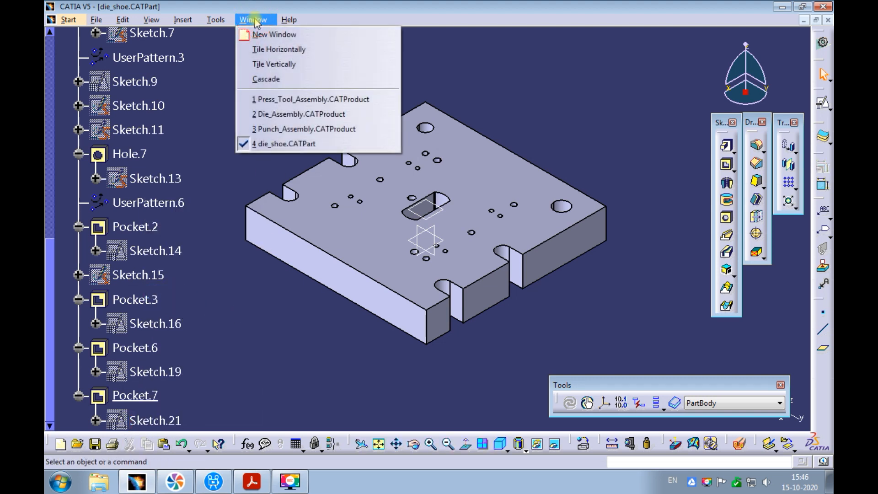
left_click(274, 97)
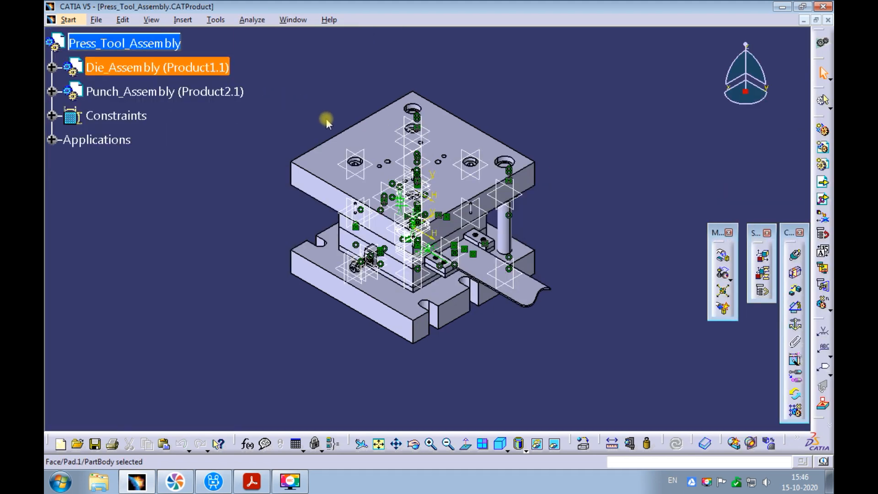
right_click(364, 135)
mouse_move(477, 301)
left_click(494, 316)
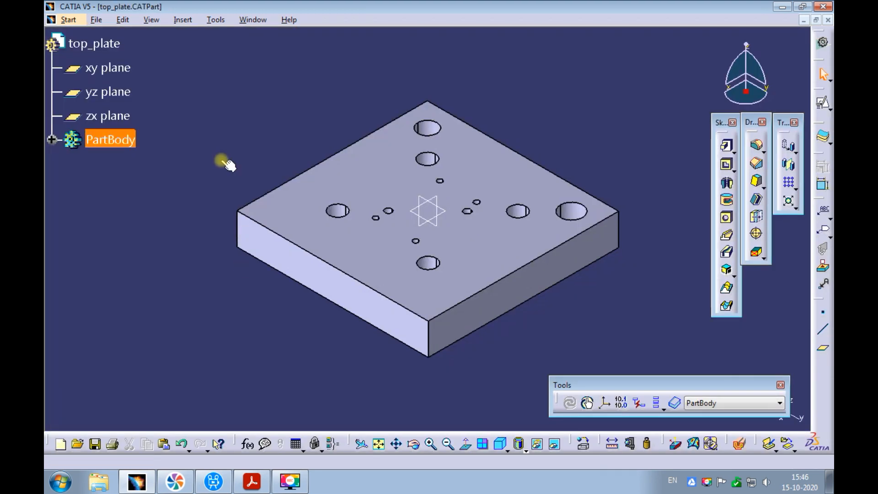
right_click(105, 142)
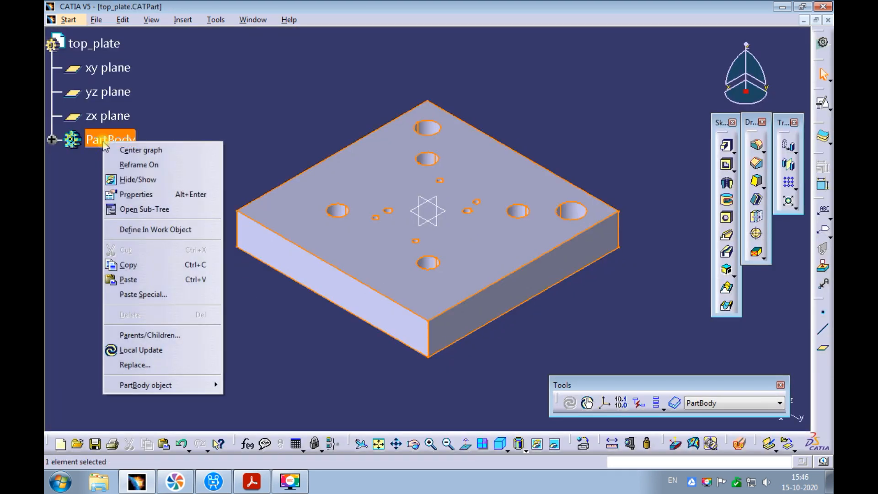
left_click(132, 280)
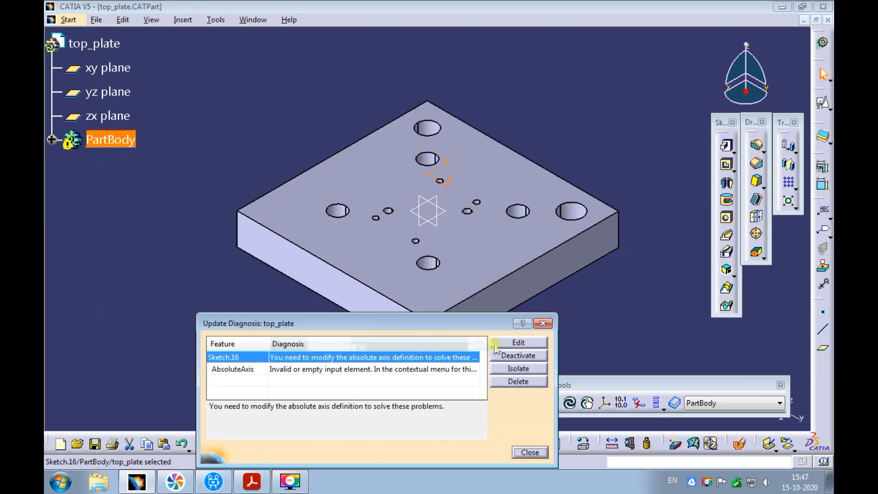
Change the sketch support of the pasted Sketch.16 to the upper face of the top plate.
left_click(54, 141)
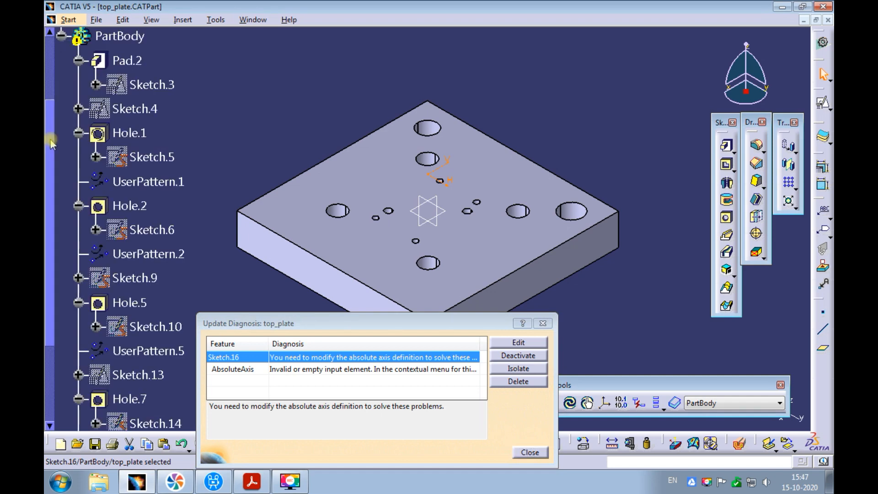
left_click(50, 401)
right_click(138, 420)
mouse_move(169, 411)
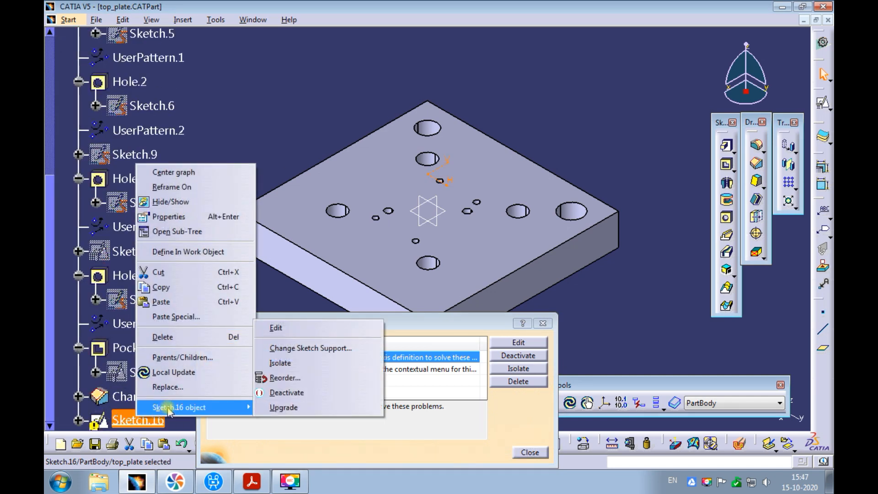
left_click(314, 349)
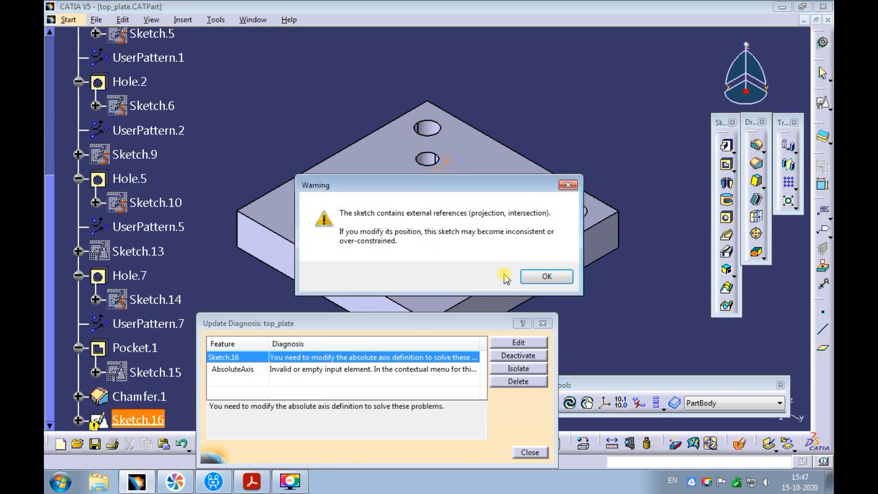
left_click(529, 277)
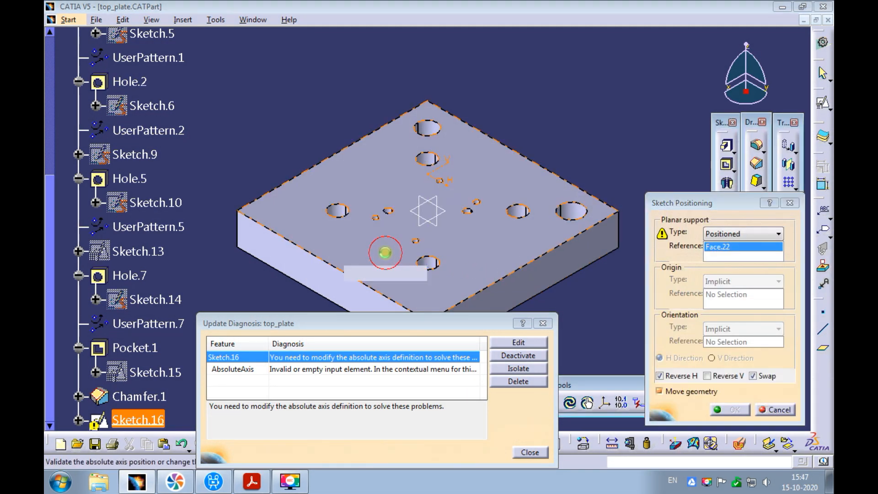
left_click(385, 253)
left_click(718, 409)
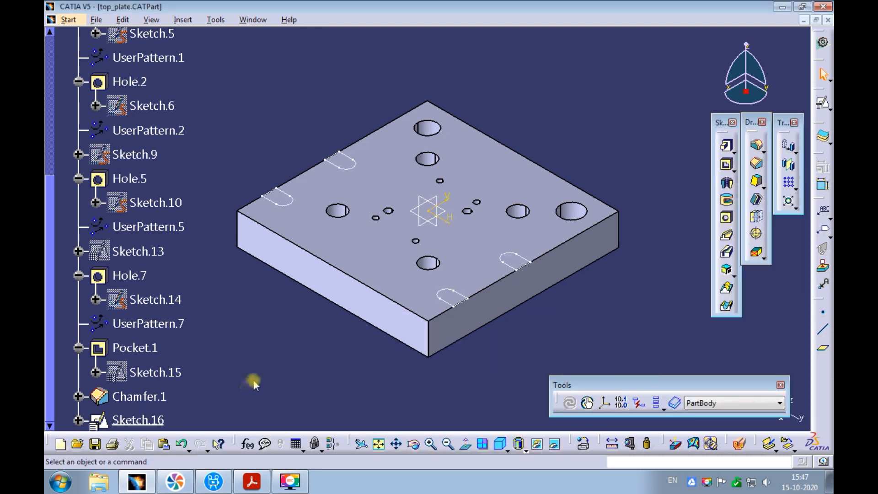
Cut the slots through the top plate with an Up to last Pocket of Sketch.16.
left_click(727, 163)
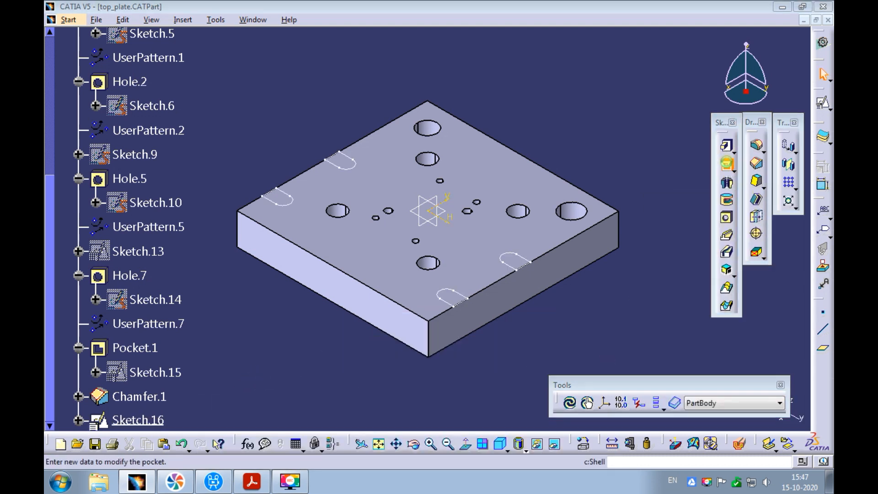
left_click(51, 425)
left_click(128, 396)
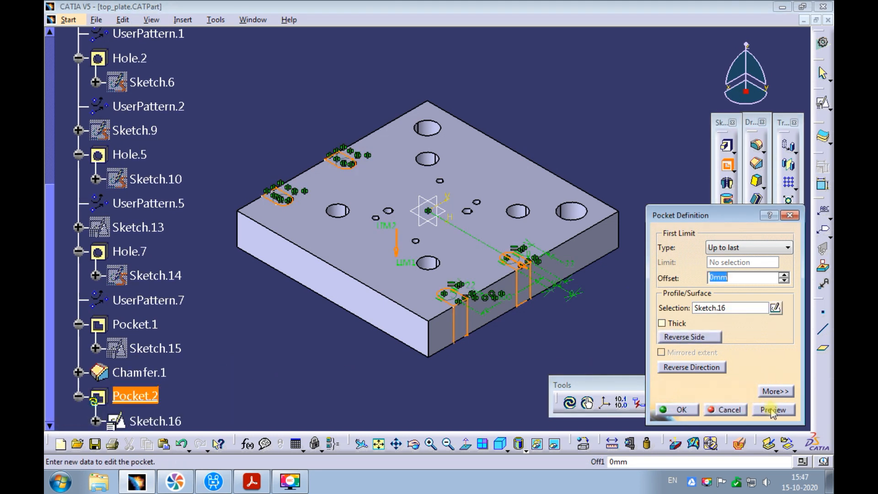
left_click(676, 409)
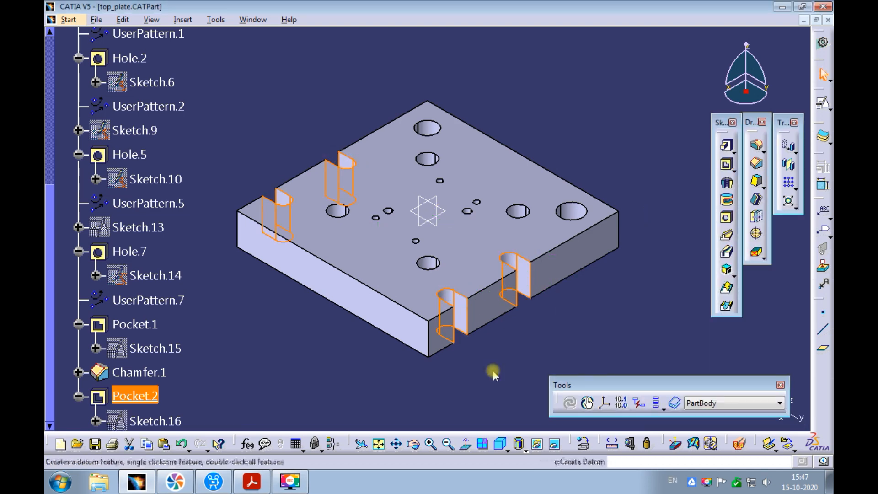
left_click(493, 374)
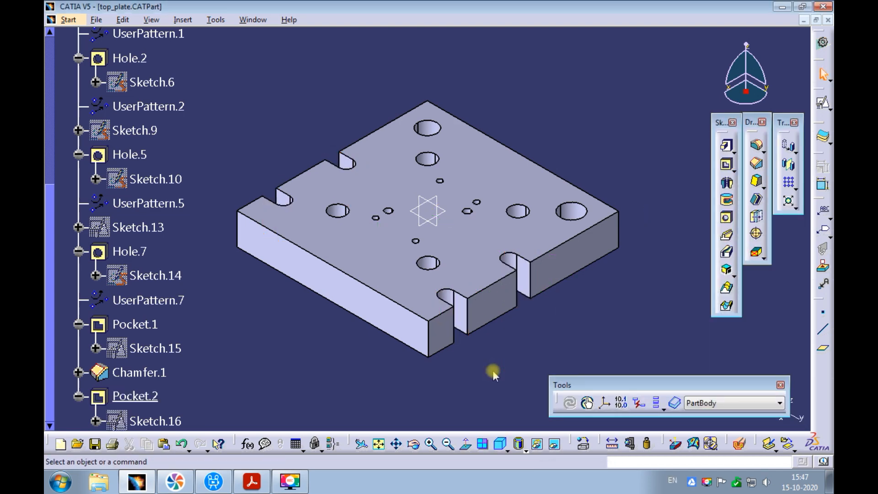
Switch back to Press_Tool_Assembly and examine the plates' clamping slots in the top and isometric views.
left_click(253, 20)
left_click(265, 98)
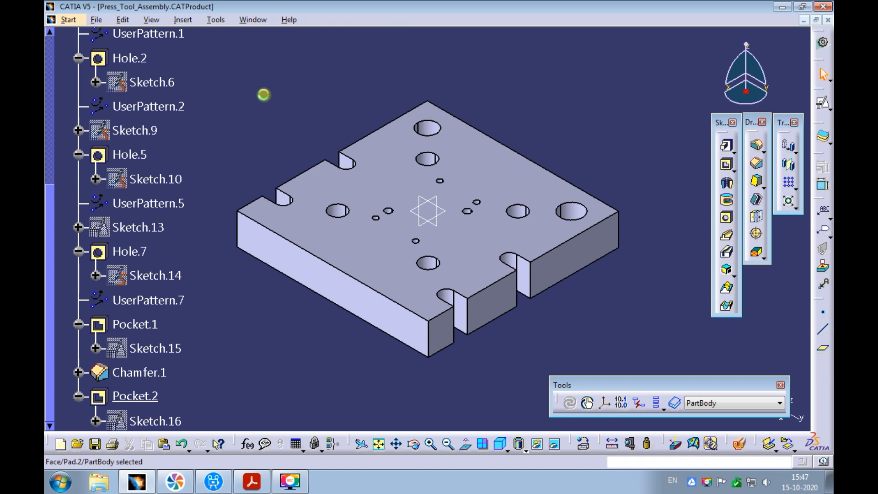
middle_click_drag(572, 201, 583, 133, "ctrl")
left_click(596, 161)
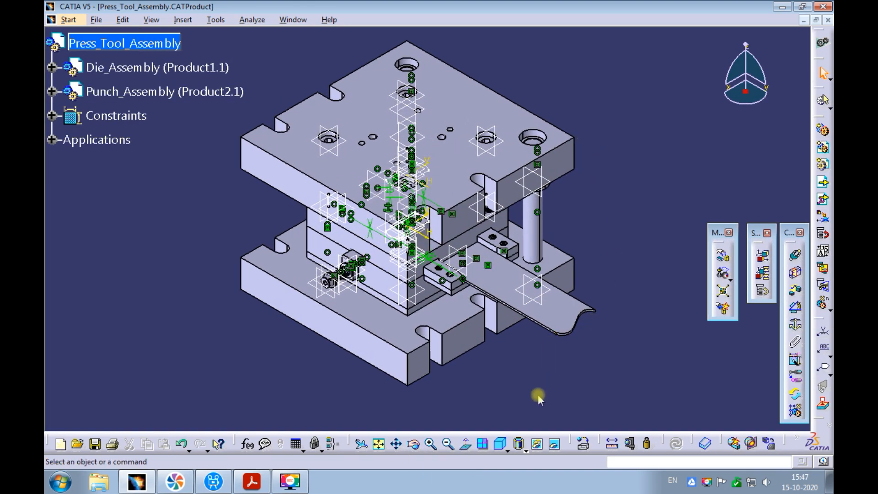
left_click(508, 450)
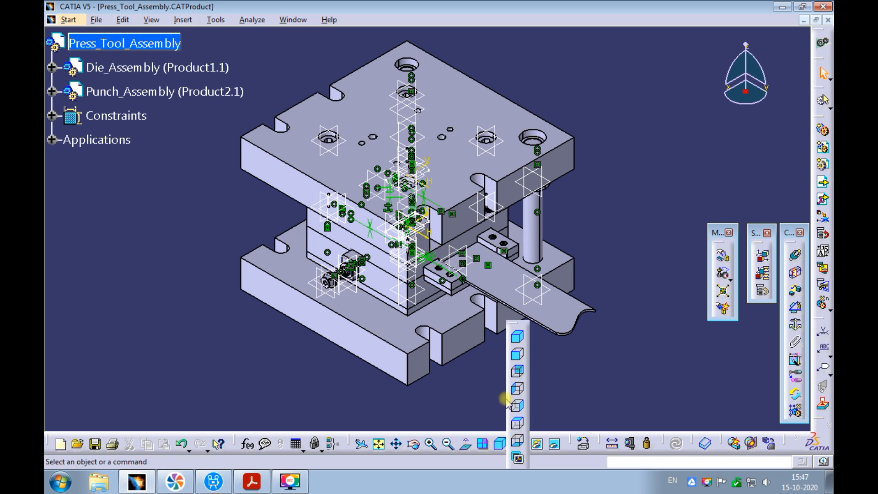
left_click(517, 423)
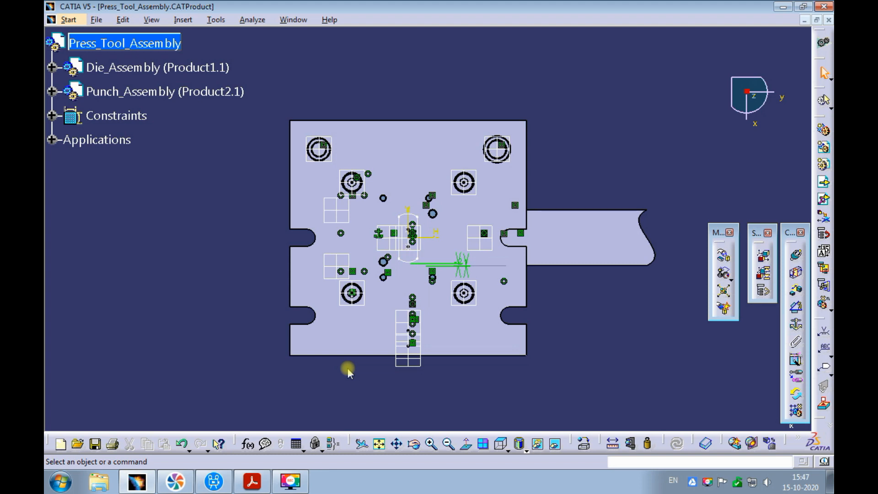
left_click(509, 451)
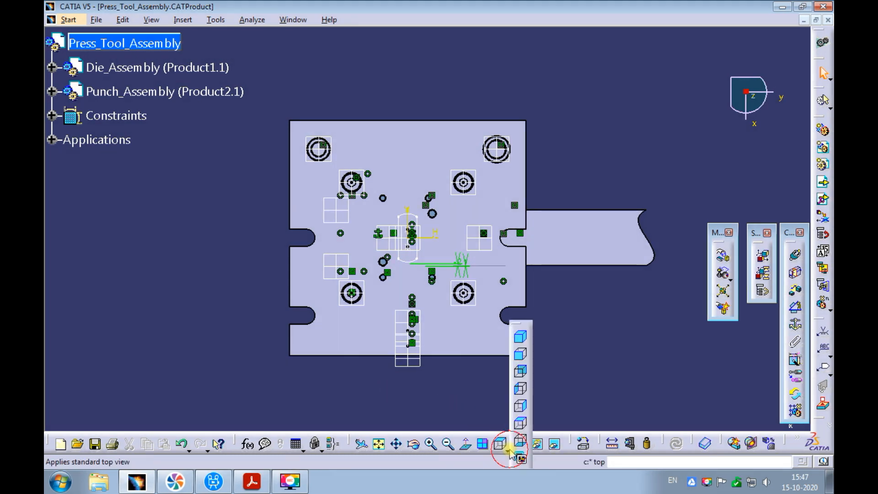
left_click(520, 338)
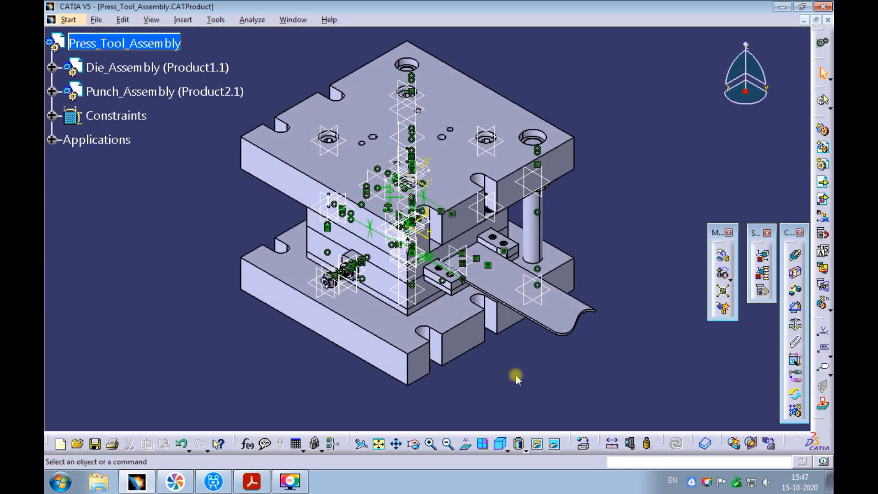
Save all modified documents of the press tool assembly.
left_click(96, 20)
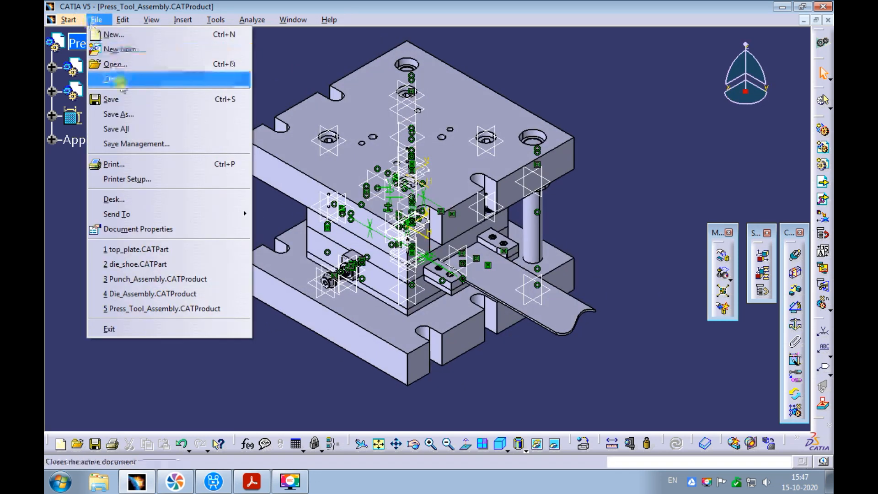
left_click(124, 129)
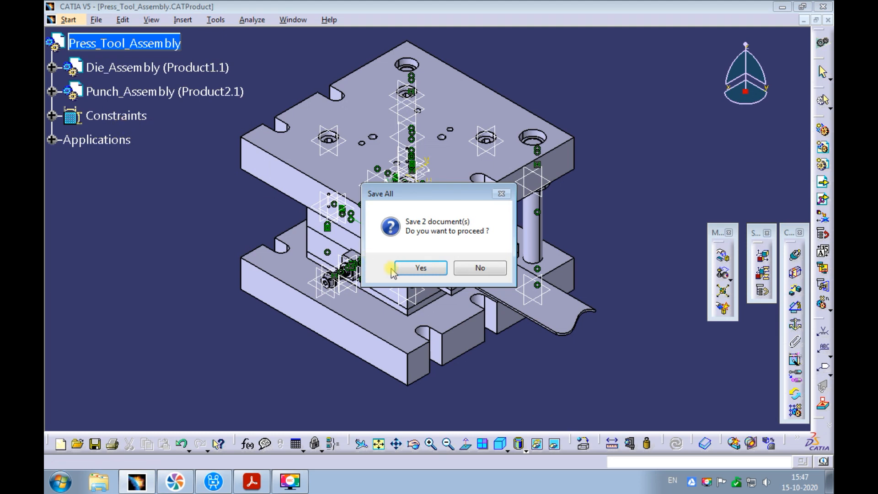
left_click(403, 268)
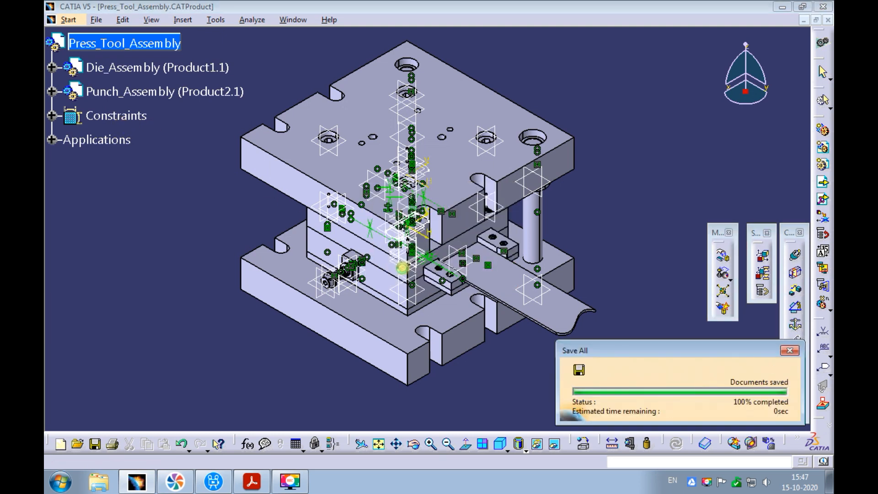